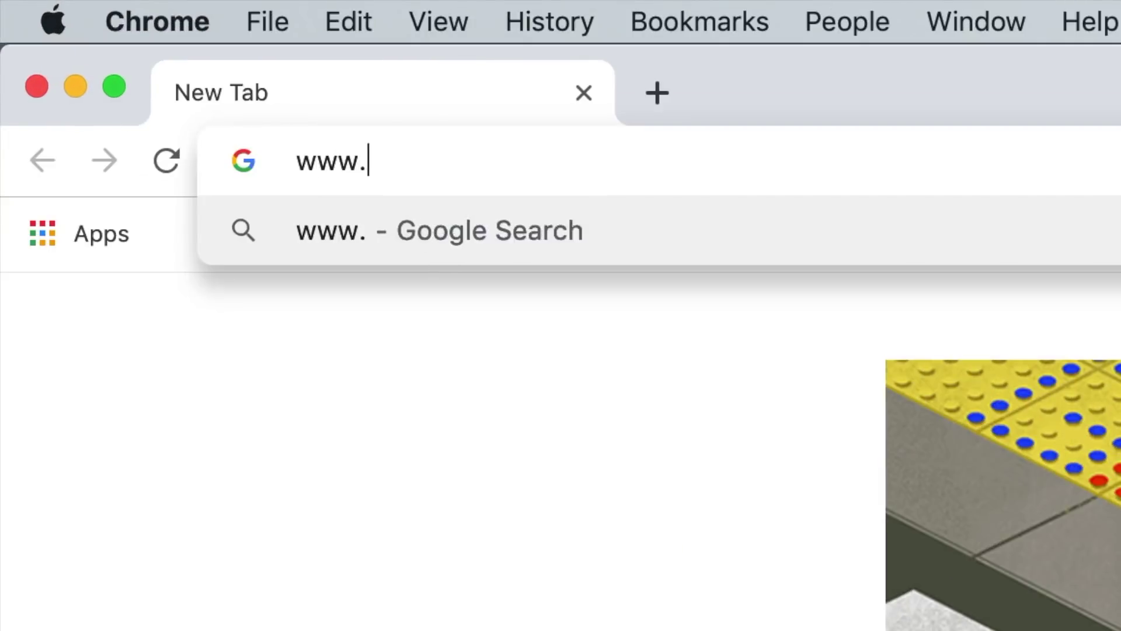
{"action": "type", "text": "youtube.com"}
{"action": "key", "text": "Return"}
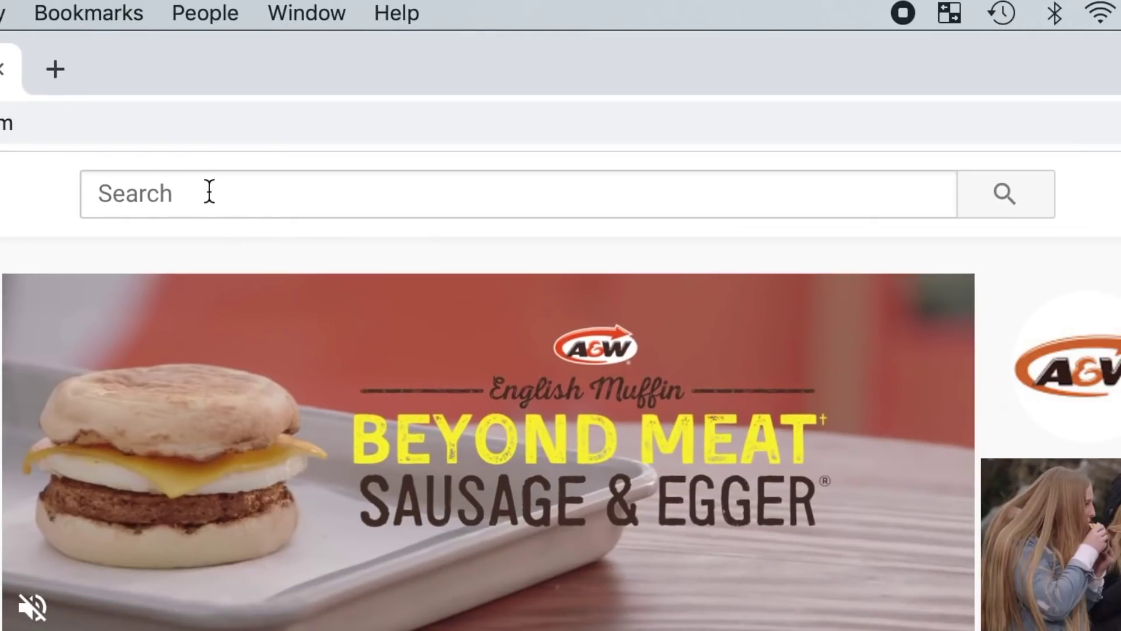
{"action": "left_click", "coordinate": [208, 190]}
{"action": "type", "text": "tiny "}
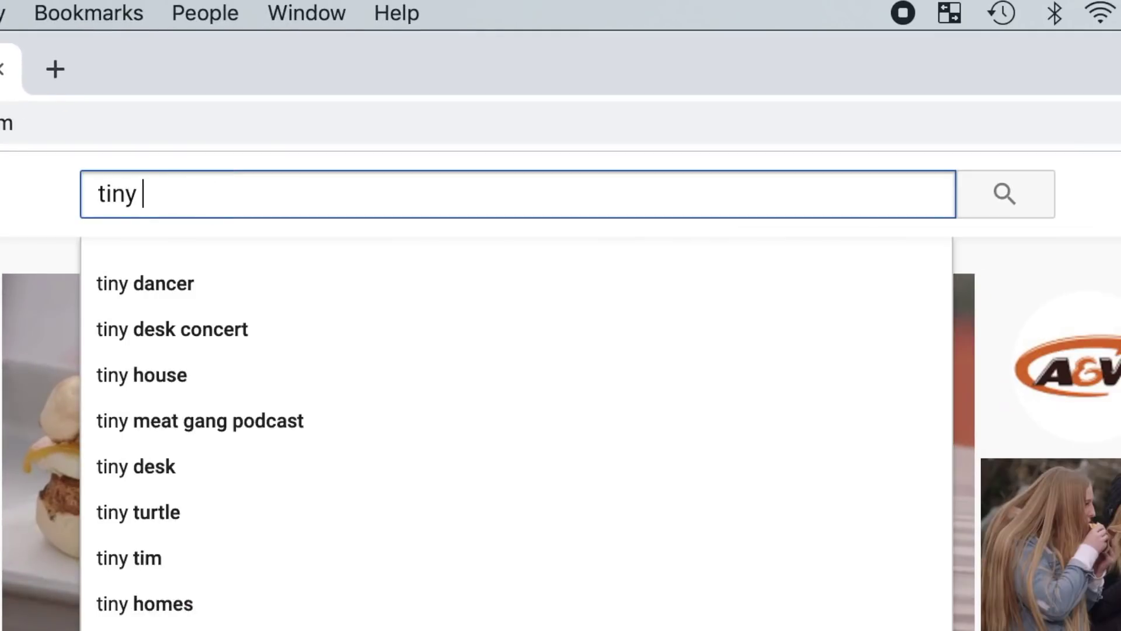
{"action": "type", "text": "planet effect video"}
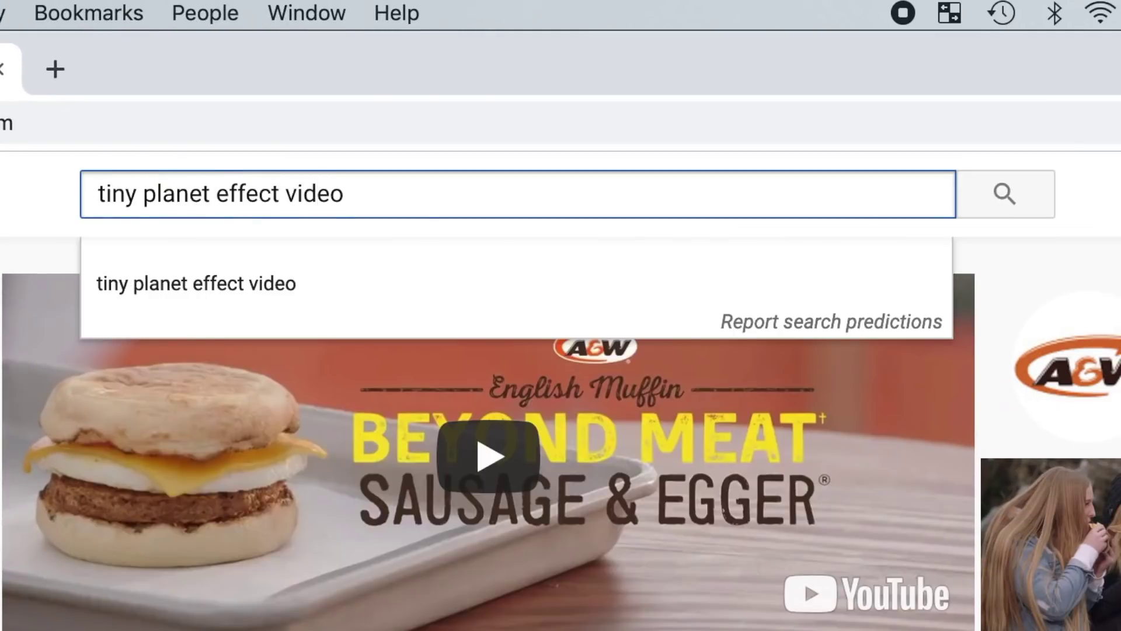
{"action": "key", "text": "Return"}
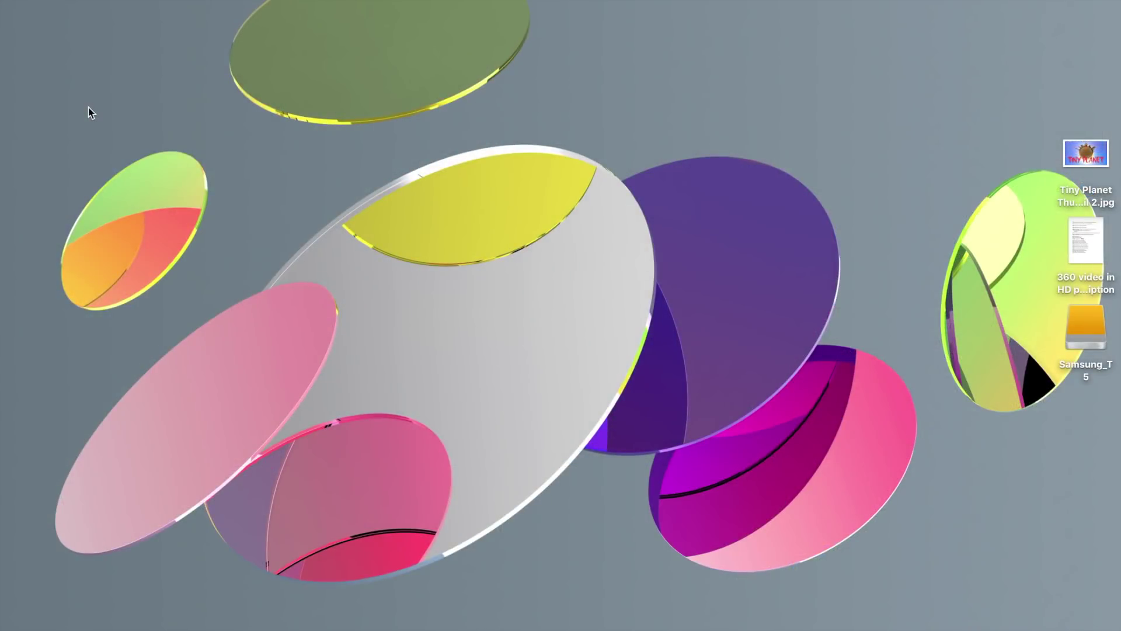
Sign in to YouTube in Safari with the channel's Google account and show the account menu.
{"action": "mouse_move", "coordinate": [121, 629]}
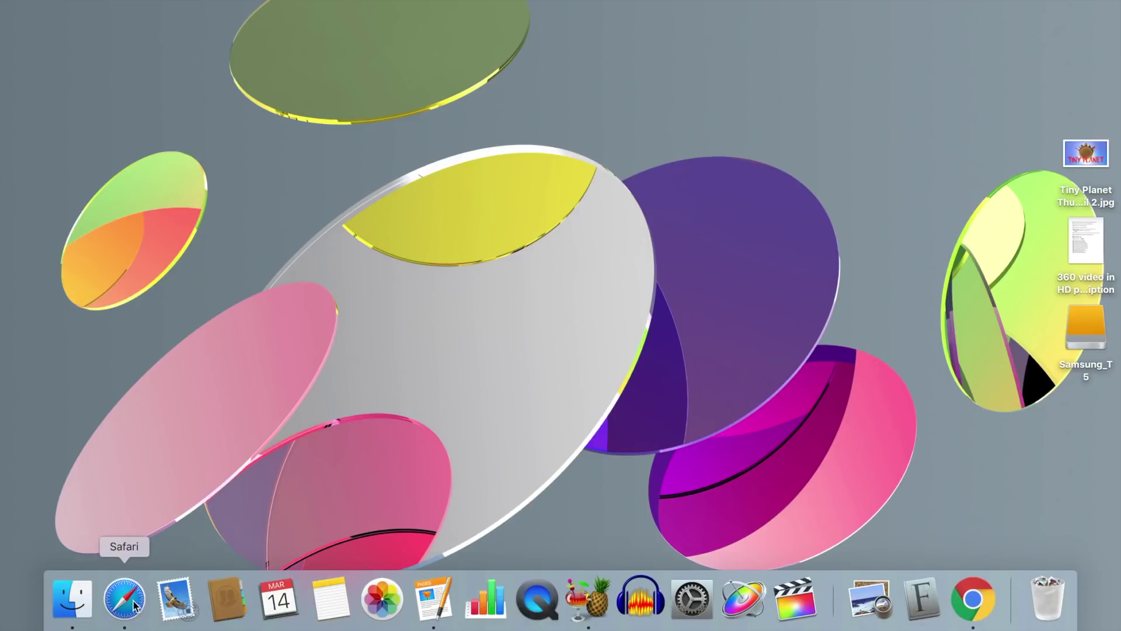
{"action": "left_click", "coordinate": [120, 597]}
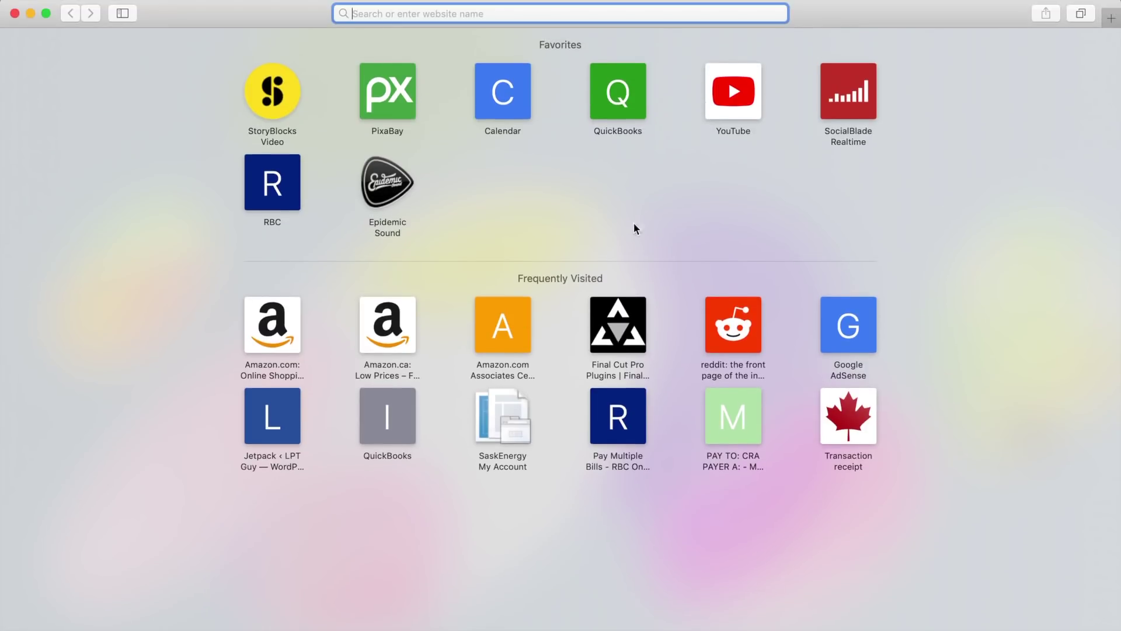
{"action": "left_click", "coordinate": [744, 88]}
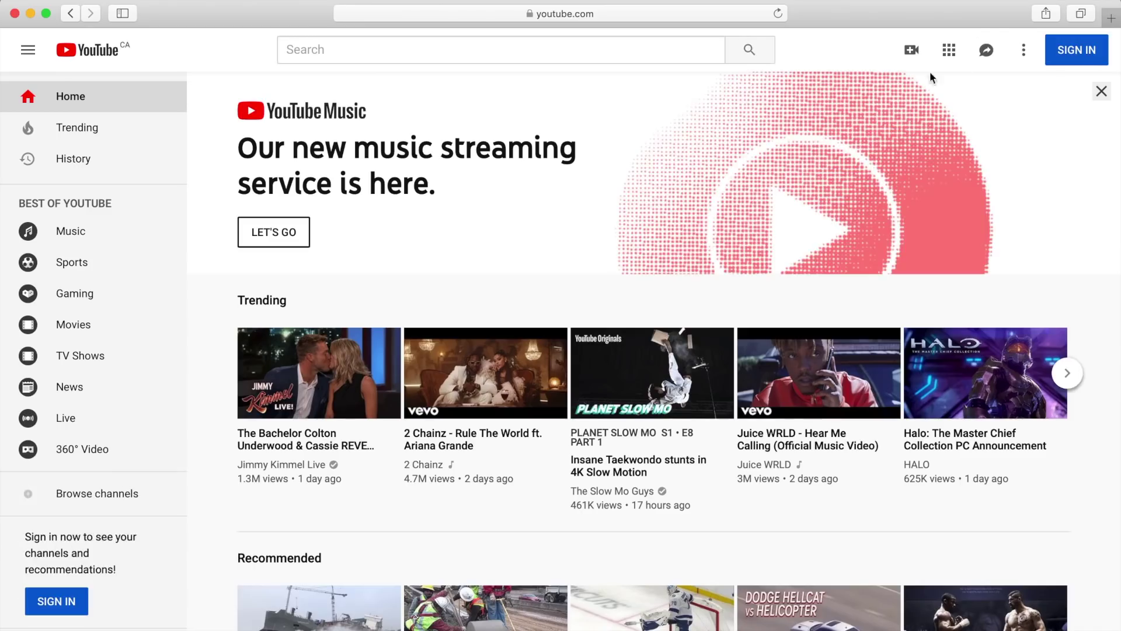
{"action": "left_click", "coordinate": [1080, 55]}
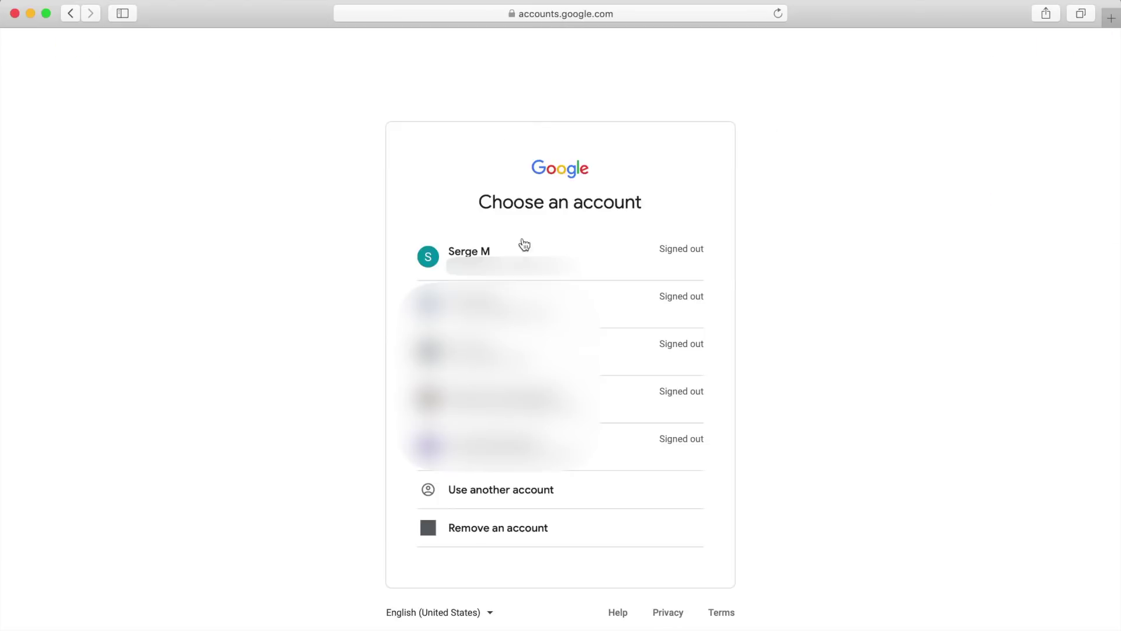
{"action": "left_click", "coordinate": [524, 244]}
{"action": "left_click", "coordinate": [667, 405]}
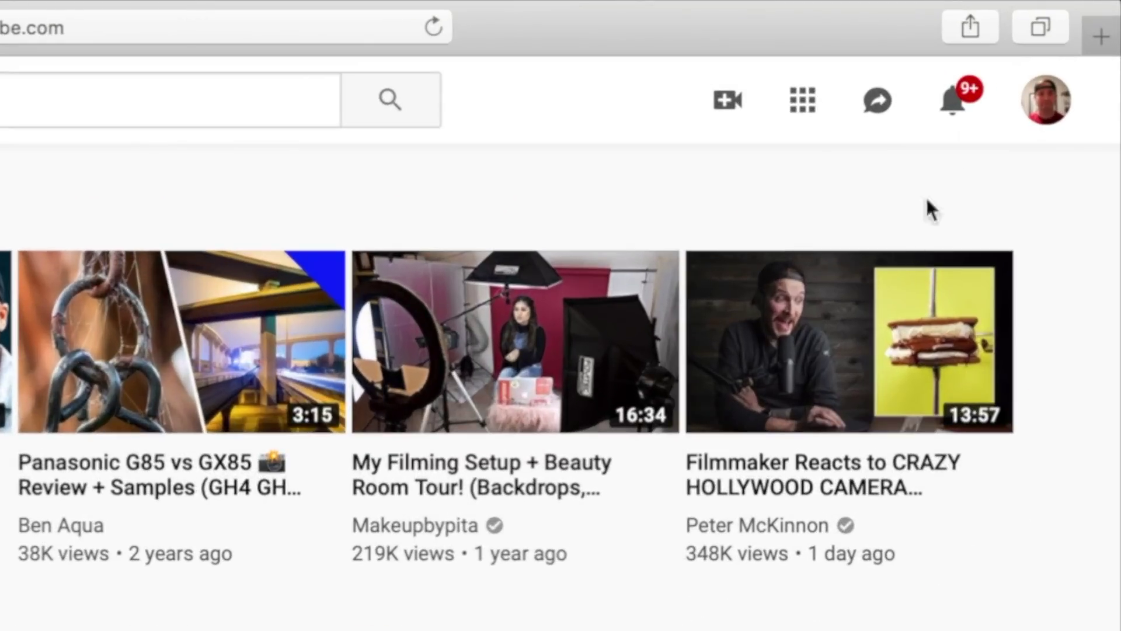
{"action": "left_click", "coordinate": [1089, 51]}
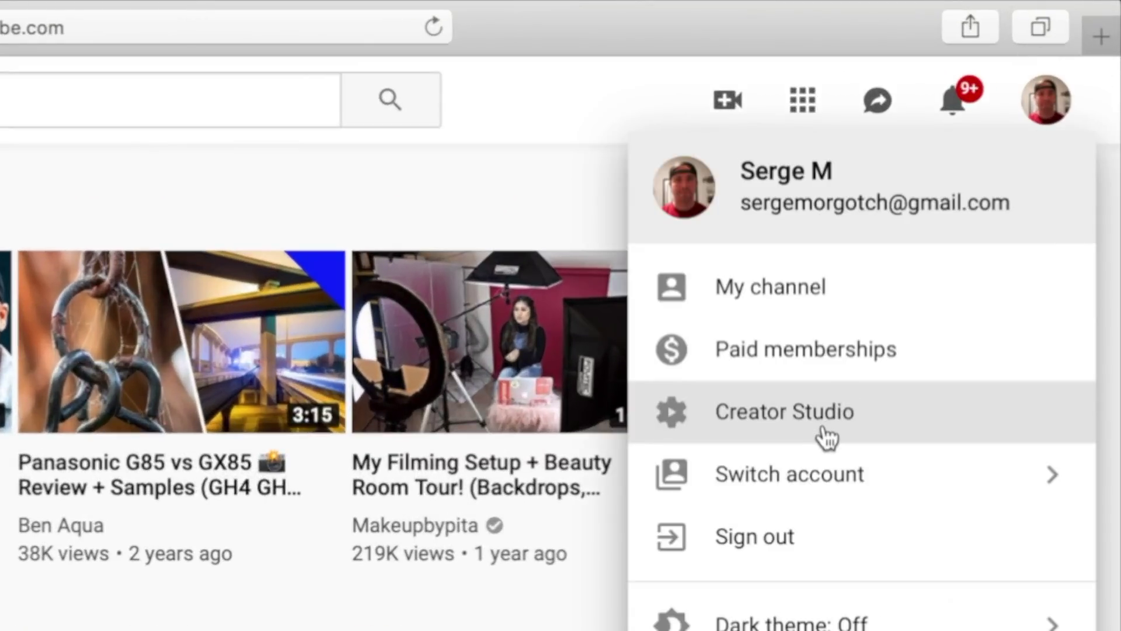
In Creator Studio's video list, replace 'Tiny Planet Effect Tutorial' with 'How to Make a Tiny Planet Video - Final Cut Pro Tutorial'.
{"action": "left_click", "coordinate": [826, 438]}
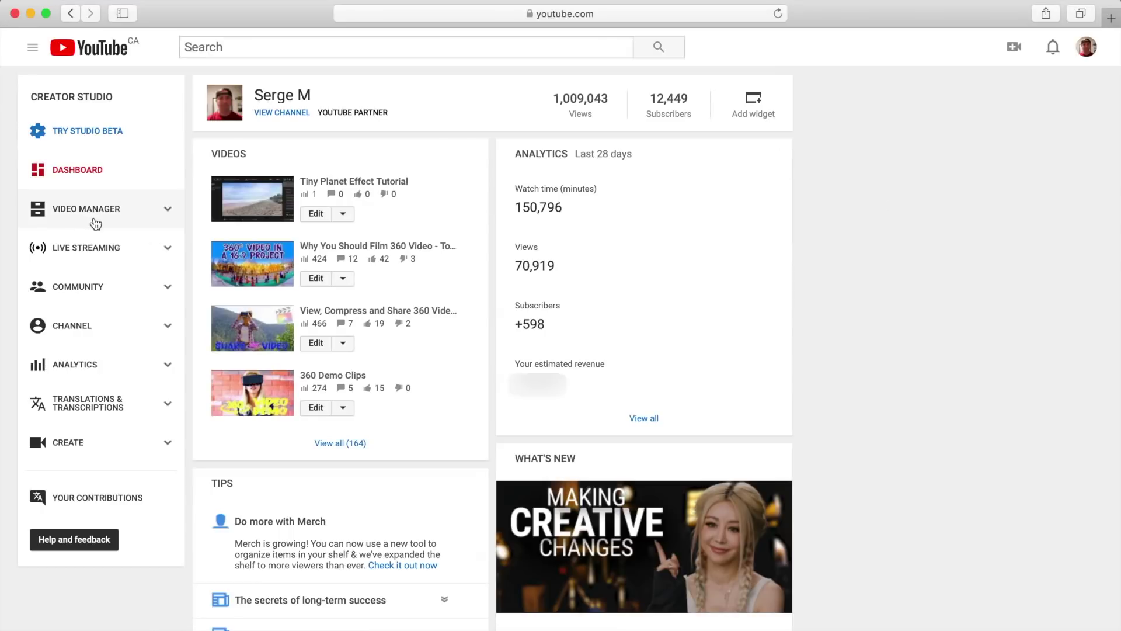
{"action": "left_click", "coordinate": [95, 220]}
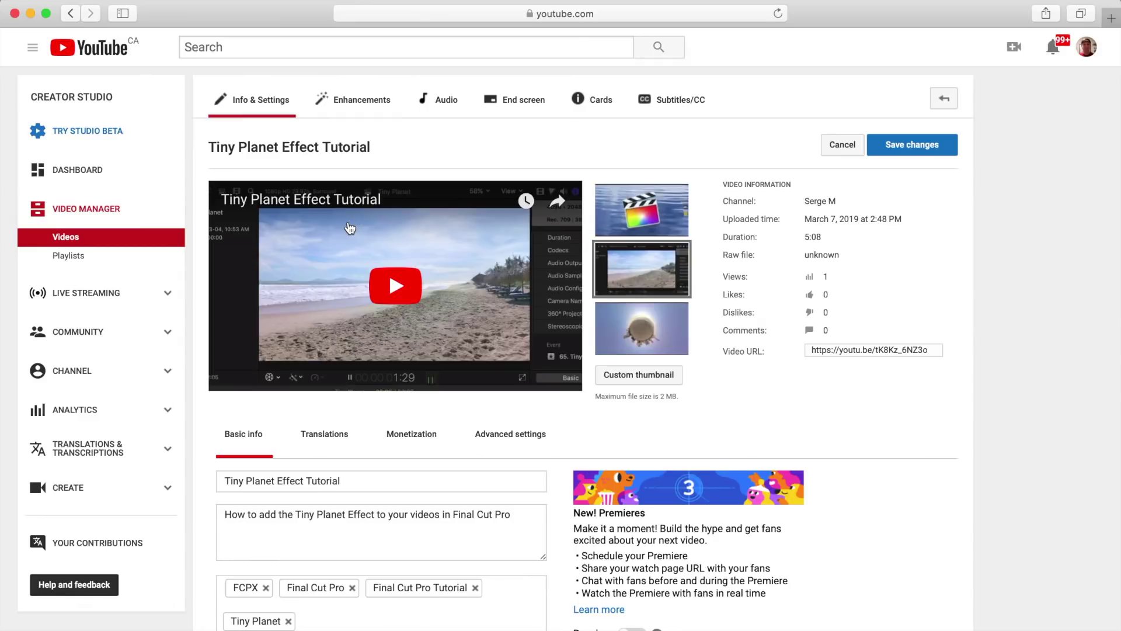
{"action": "scroll", "coordinate": [350, 228], "scroll_direction": "down", "scroll_amount": 5}
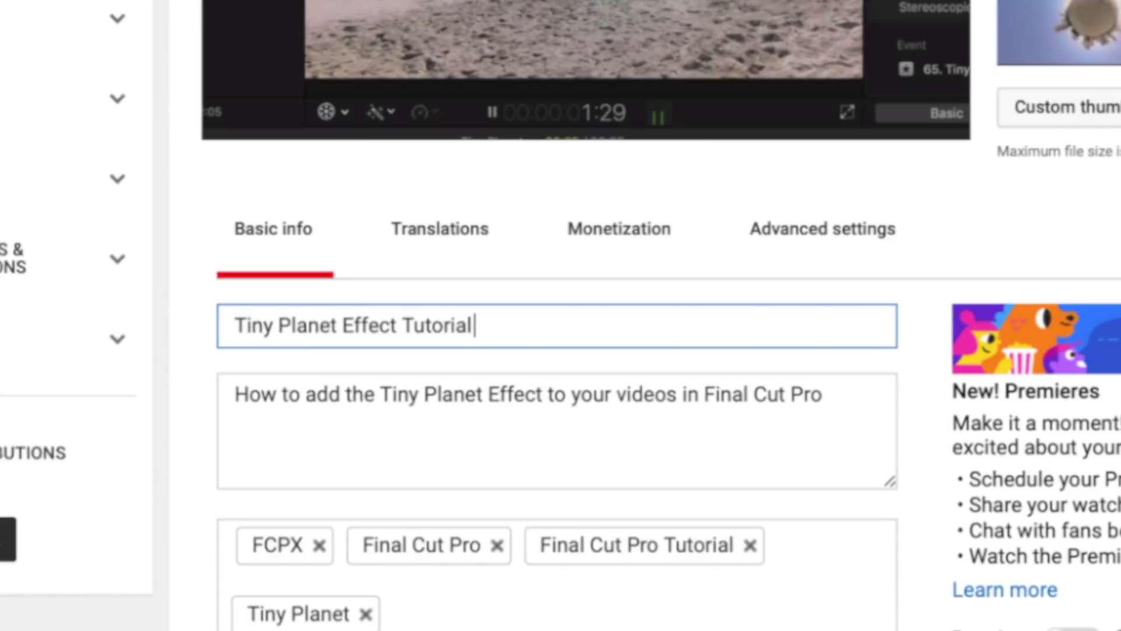
{"action": "left_click_drag", "start_coordinate": [507, 328], "coordinate": [182, 339]}
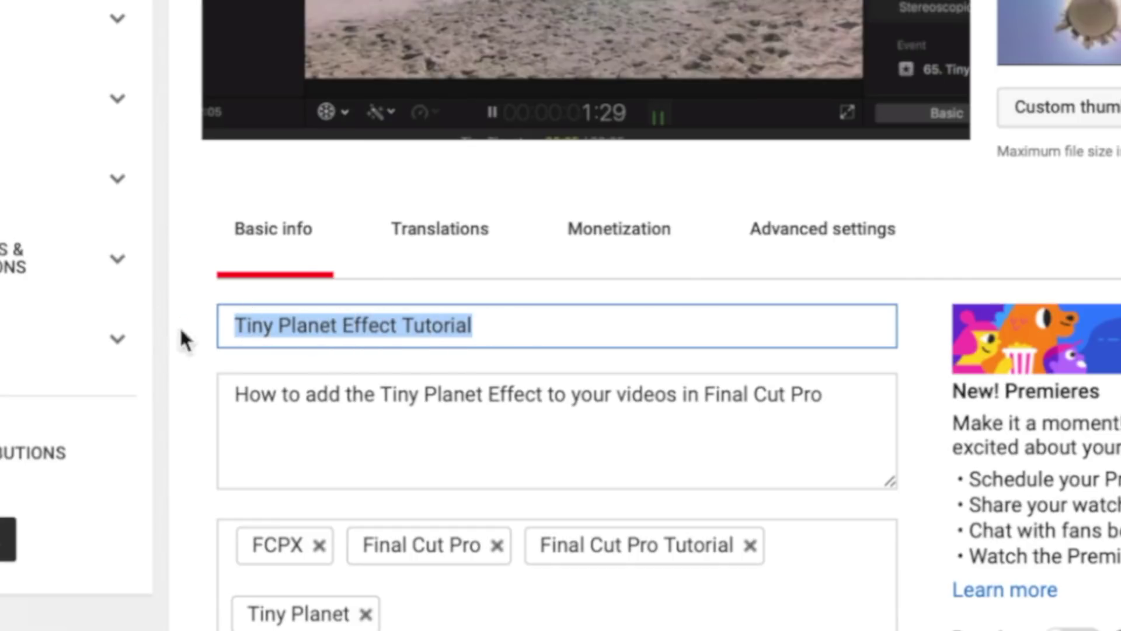
{"action": "type", "text": "How to Make a Tiny Planet Video"}
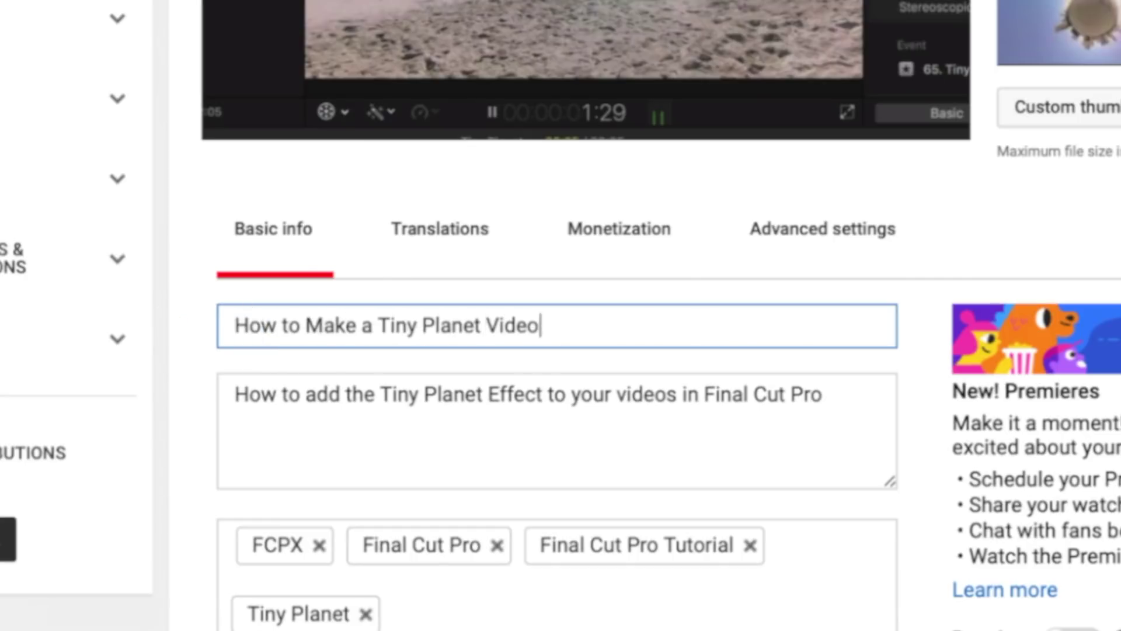
{"action": "type", "text": " - Final Cut Pro Tutorial"}
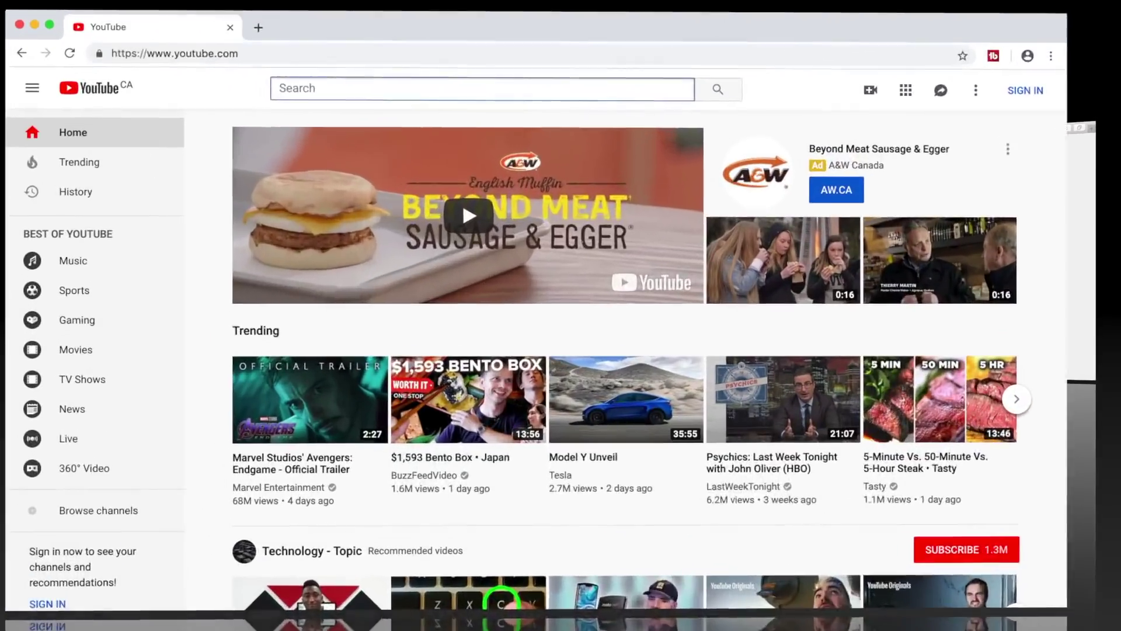
Search 'how to make a tiny planet video', open the first result and pause playback.
{"action": "type", "text": "how t"}
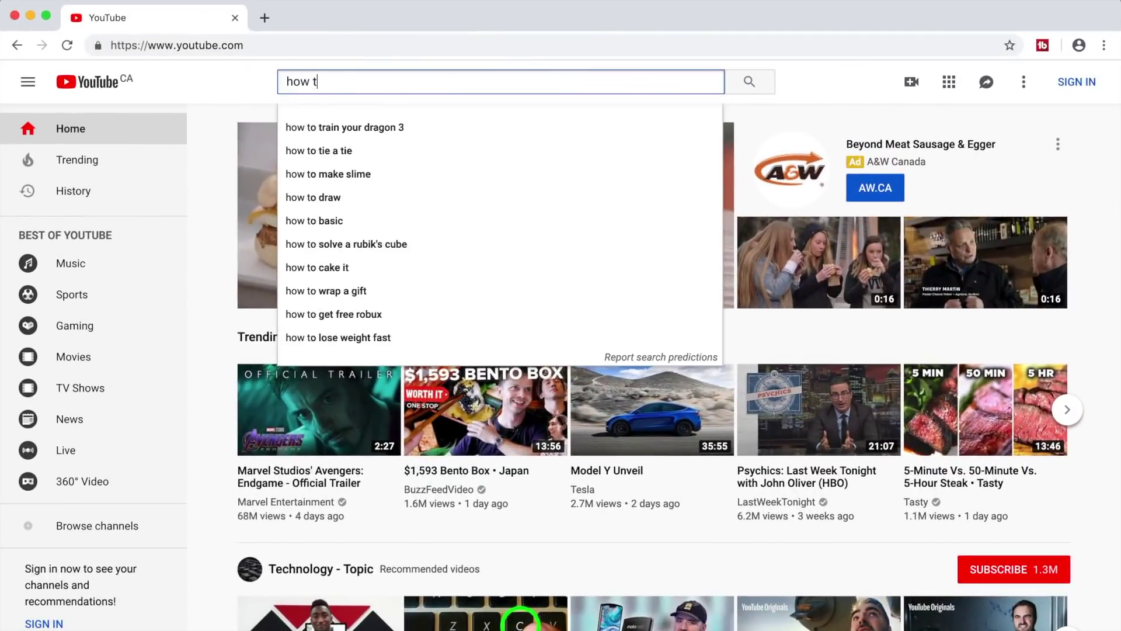
{"action": "type", "text": "o make a tiny planet video"}
{"action": "key", "text": "Return"}
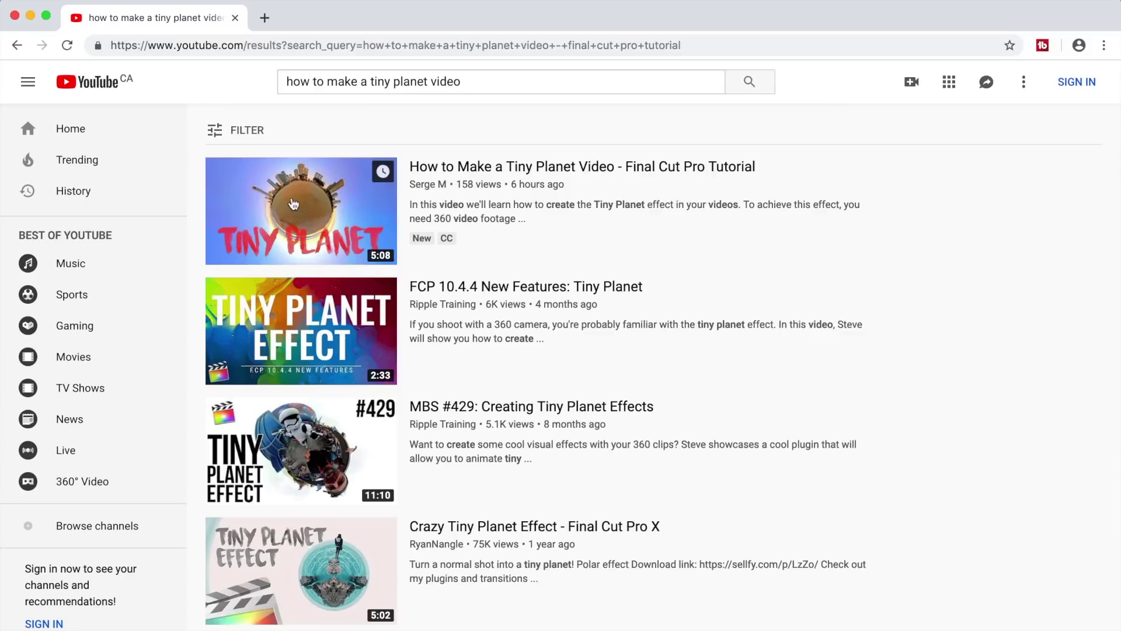
{"action": "left_click", "coordinate": [450, 165]}
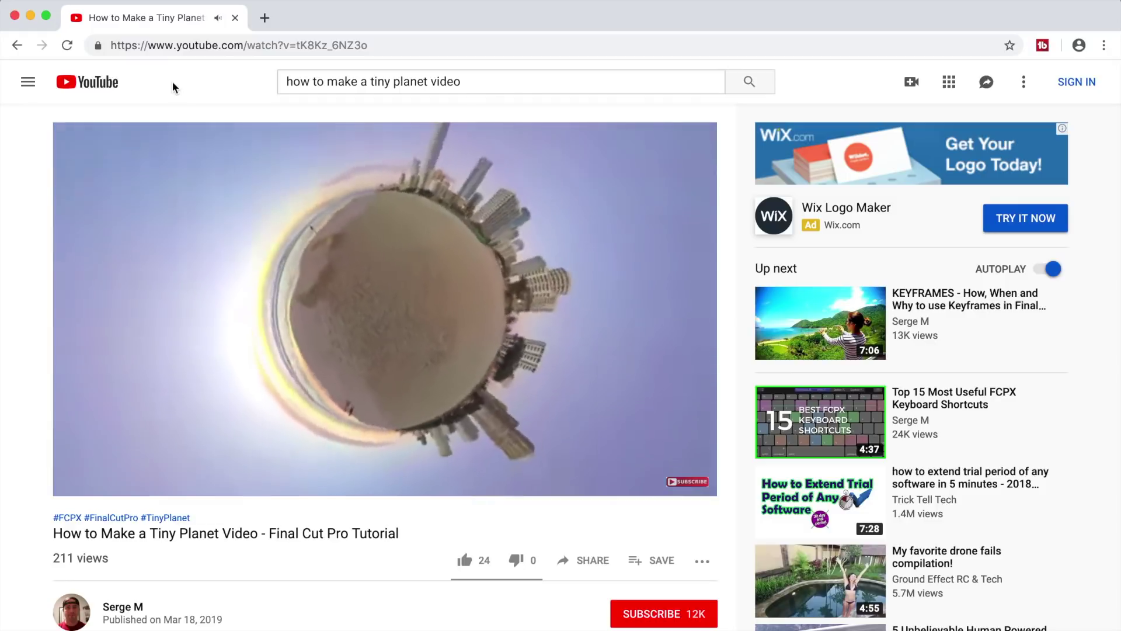
{"action": "left_click", "coordinate": [76, 474]}
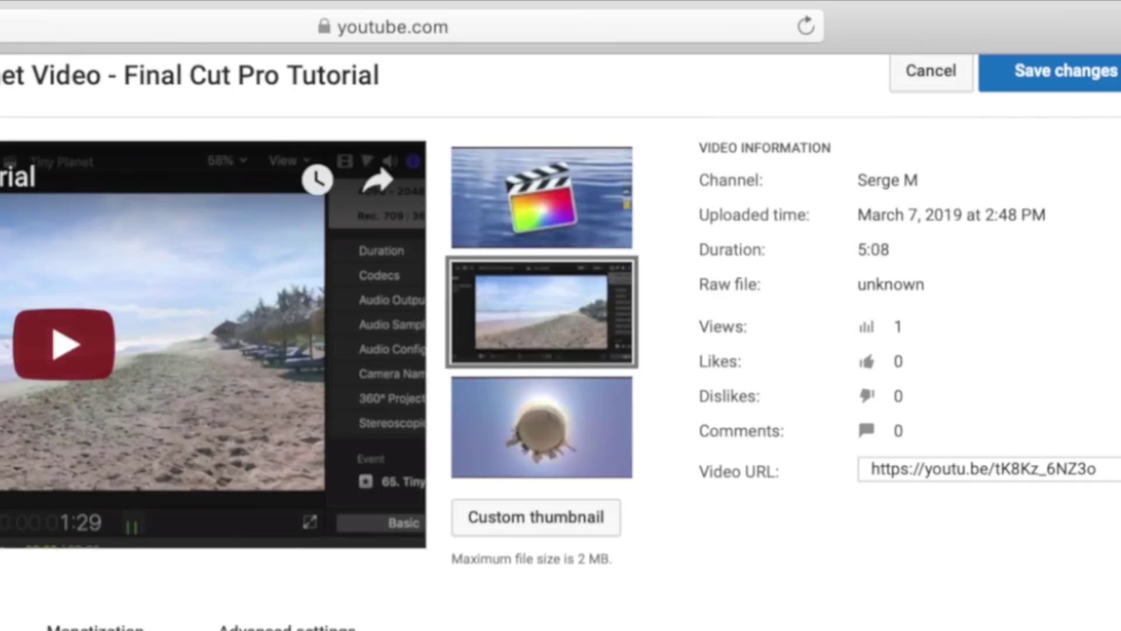
Upload Tiny Planet Thumbnail 2.jpg from the Desktop as the video's custom thumbnail.
{"action": "left_click", "coordinate": [554, 534]}
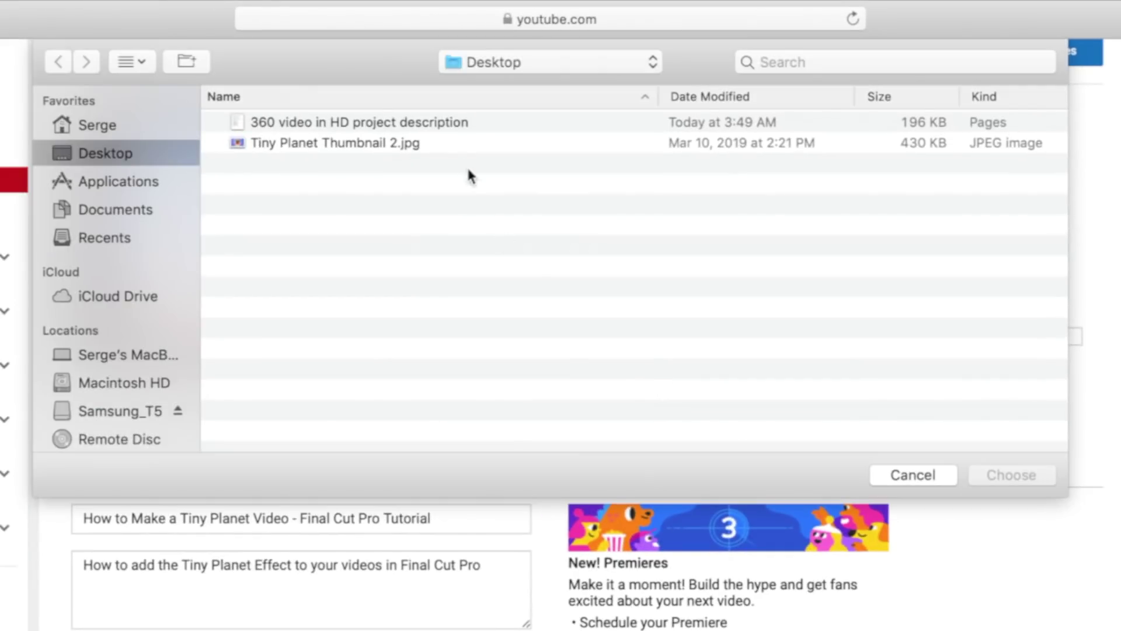
{"action": "left_click", "coordinate": [461, 151]}
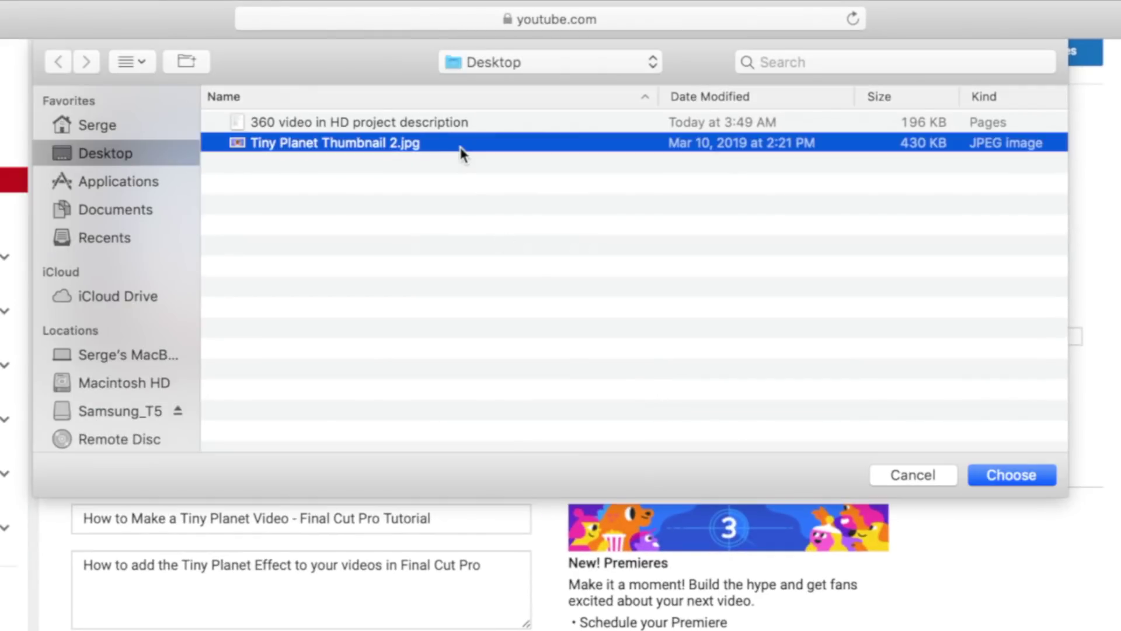
{"action": "left_click", "coordinate": [1020, 475]}
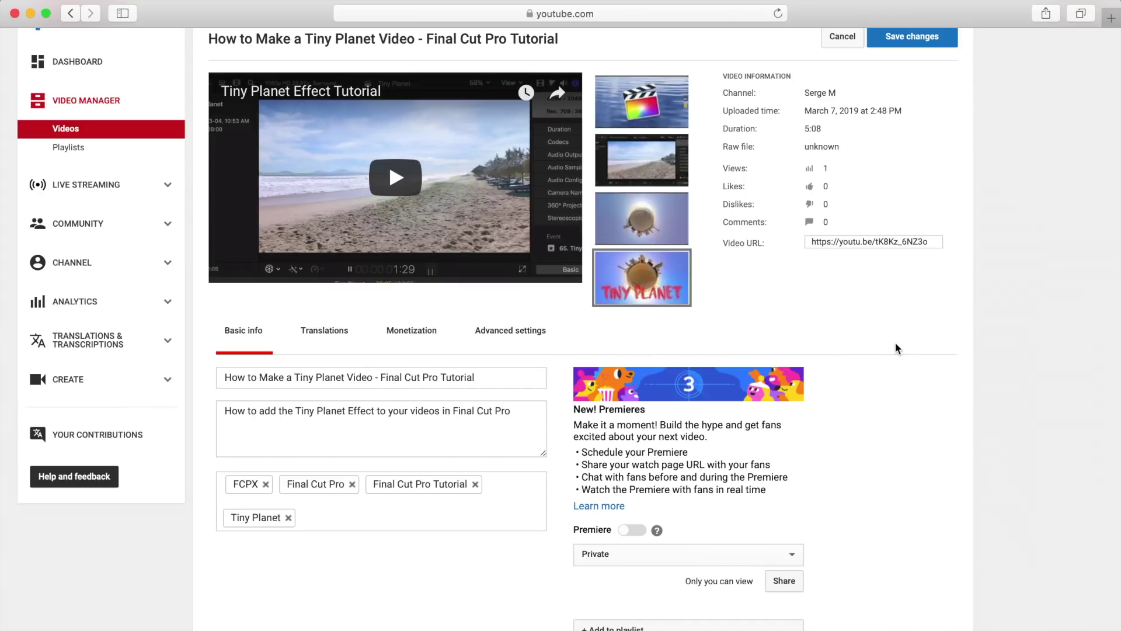
Replace the description with the Tiny Planet intro and add a paragraph about the HD project method.
{"action": "left_click_drag", "start_coordinate": [527, 415], "coordinate": [221, 411]}
{"action": "type", "text": "In "}
{"action": "type", "text": "this video we'll lear"}
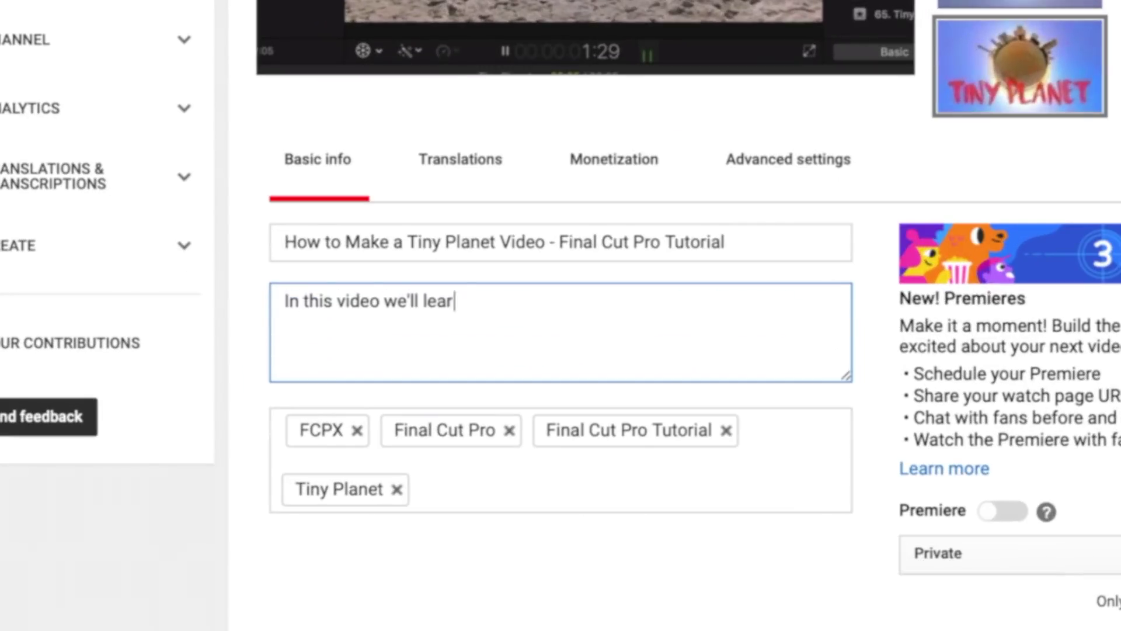
{"action": "type", "text": "n how to create the Tiny Planet effect in your videos. To achieve this effect,"}
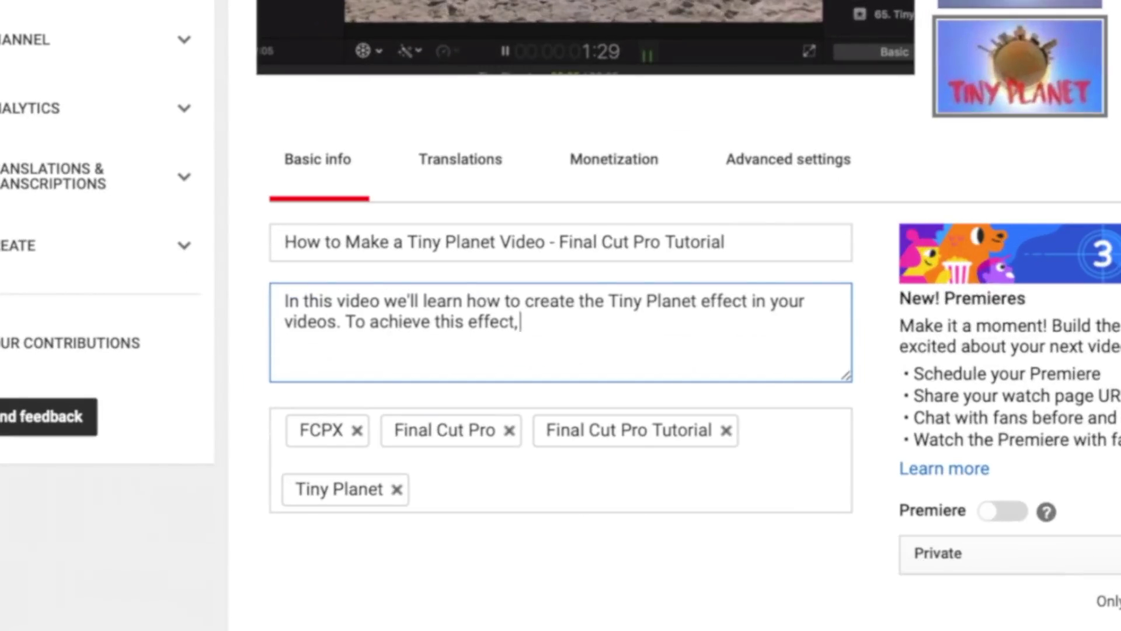
{"action": "type", "text": " you need 360 video footage recorded with a 360 camera, and "}
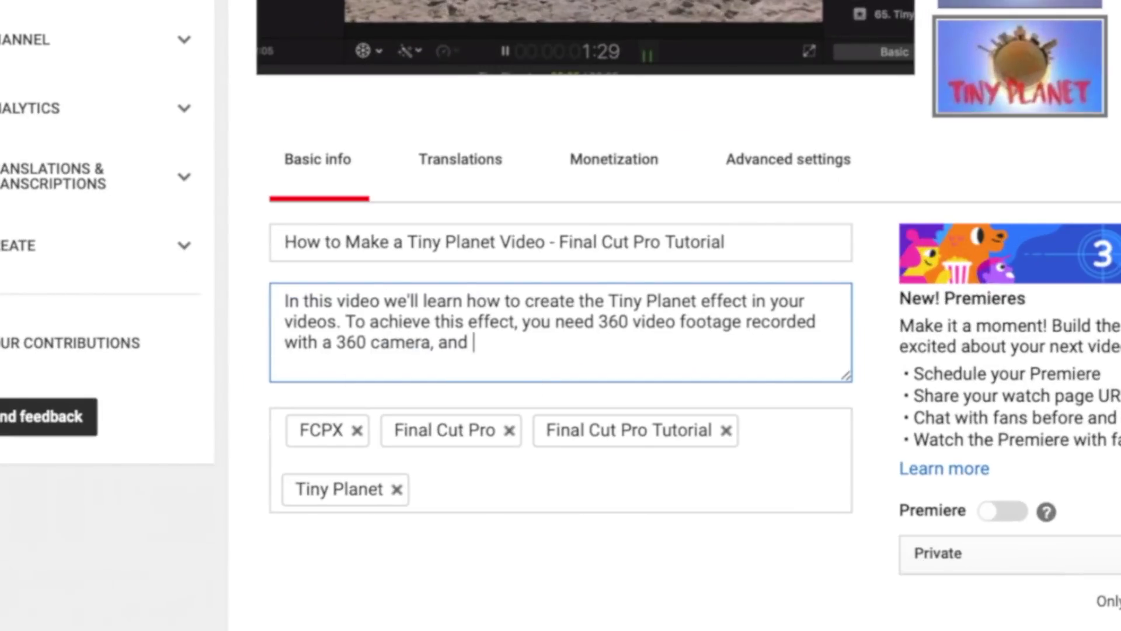
{"action": "type", "text": "a video editing program capable of editing 360 video. In this example we'll use"}
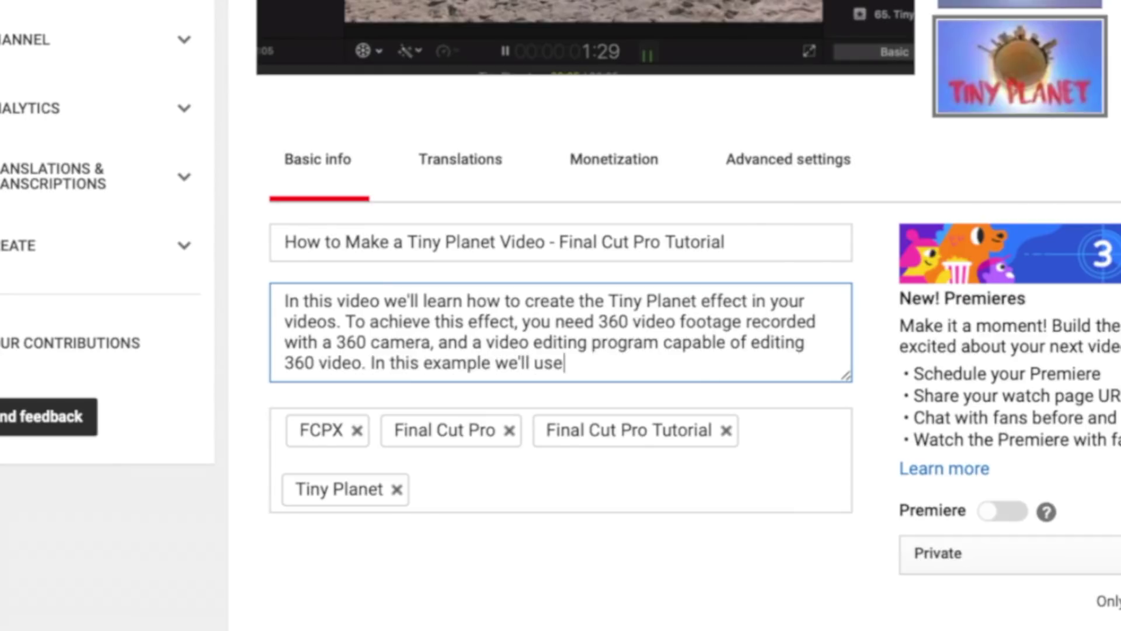
{"action": "type", "text": " the latest version of Final Cut Pro X. You can download a free 30 day "}
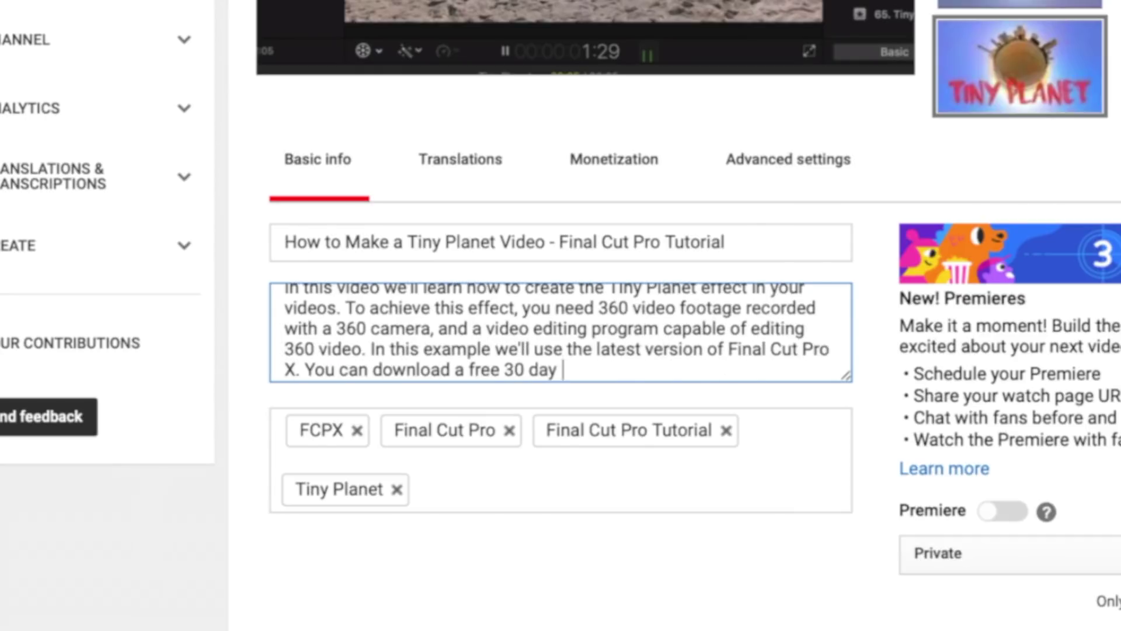
{"action": "type", "text": "trial if you click on the link below."}
{"action": "key", "text": "Return"}
{"action": "key", "text": "Return"}
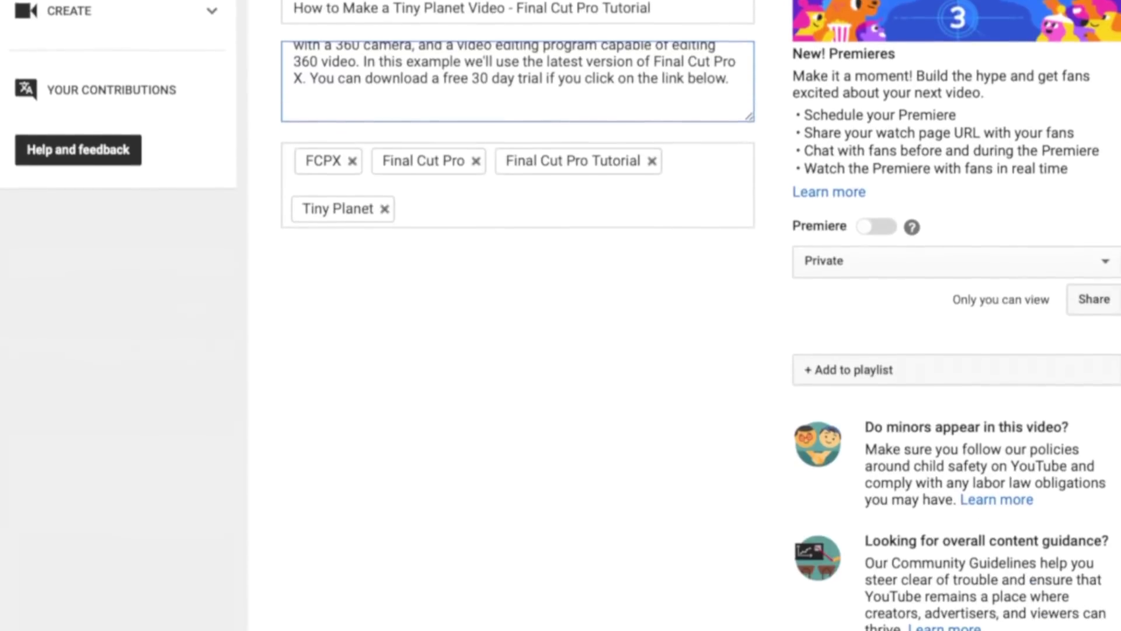
{"action": "left_click_drag", "start_coordinate": [750, 109], "coordinate": [709, 531]}
{"action": "type", "text": "To achieve the Tiny Planet Effect, you have "}
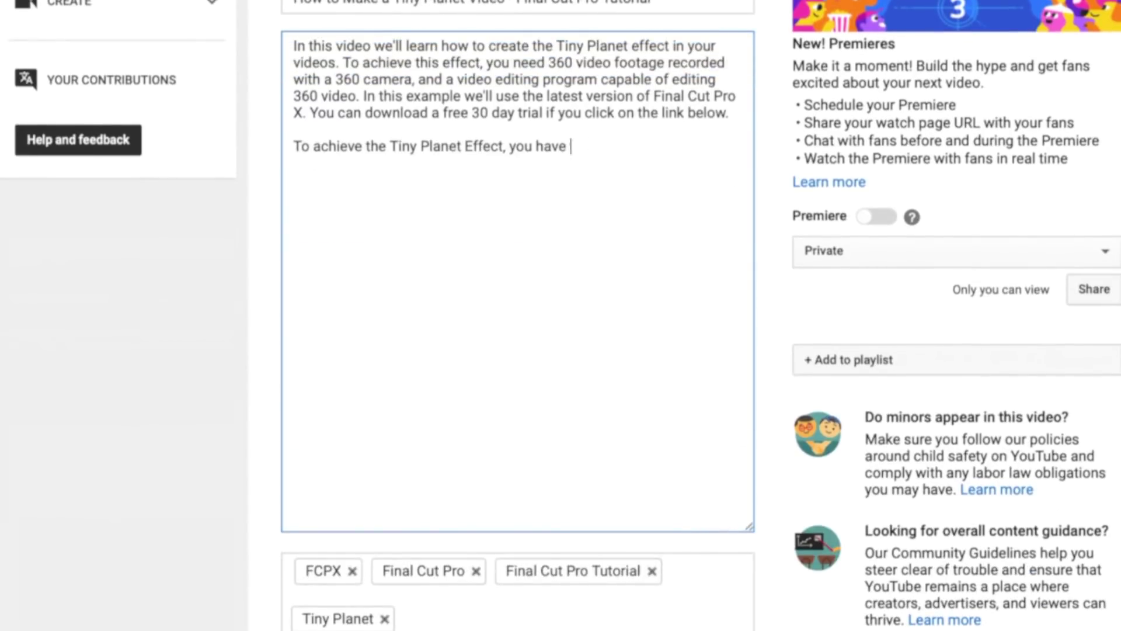
{"action": "type", "text": "to create a regular HD project and add your 360 video to your regular timeline. Change the Mapping in the video inspector to Tiny Planet to convert your 360 footage to Tiny Planet. We'll also take a look at how to animate your video to go from a regular angle to Tiny Planet and back, or the other way "}
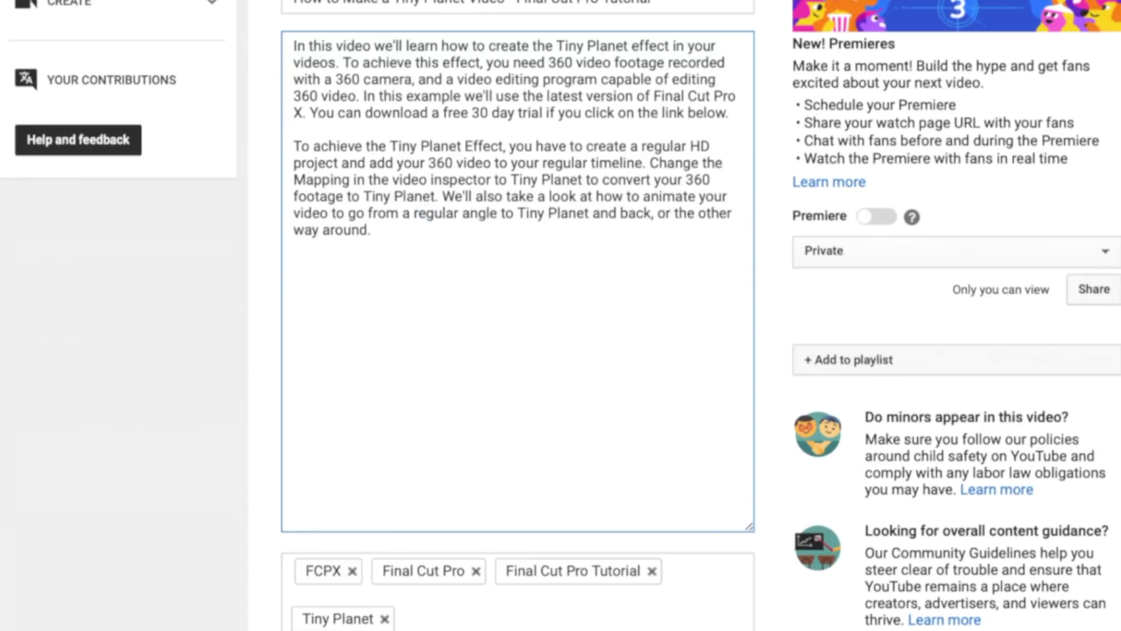
{"action": "type", "text": "around."}
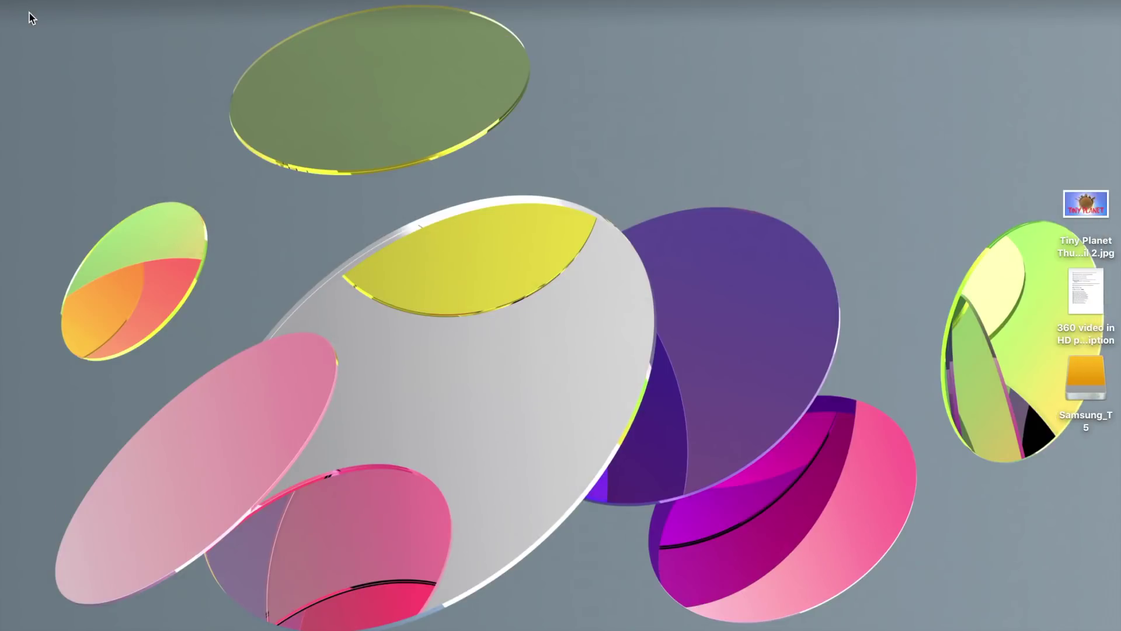
Copy all text from the '360 video in HD project description' Pages document into the description.
{"action": "double_click", "coordinate": [1078, 298]}
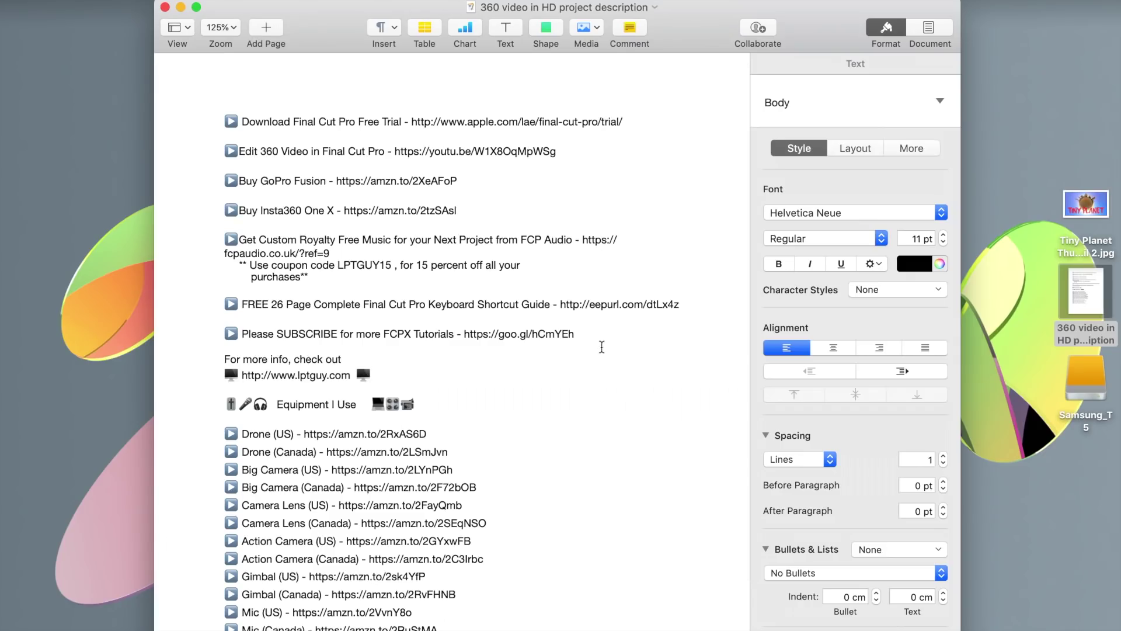
{"action": "left_click", "coordinate": [590, 347]}
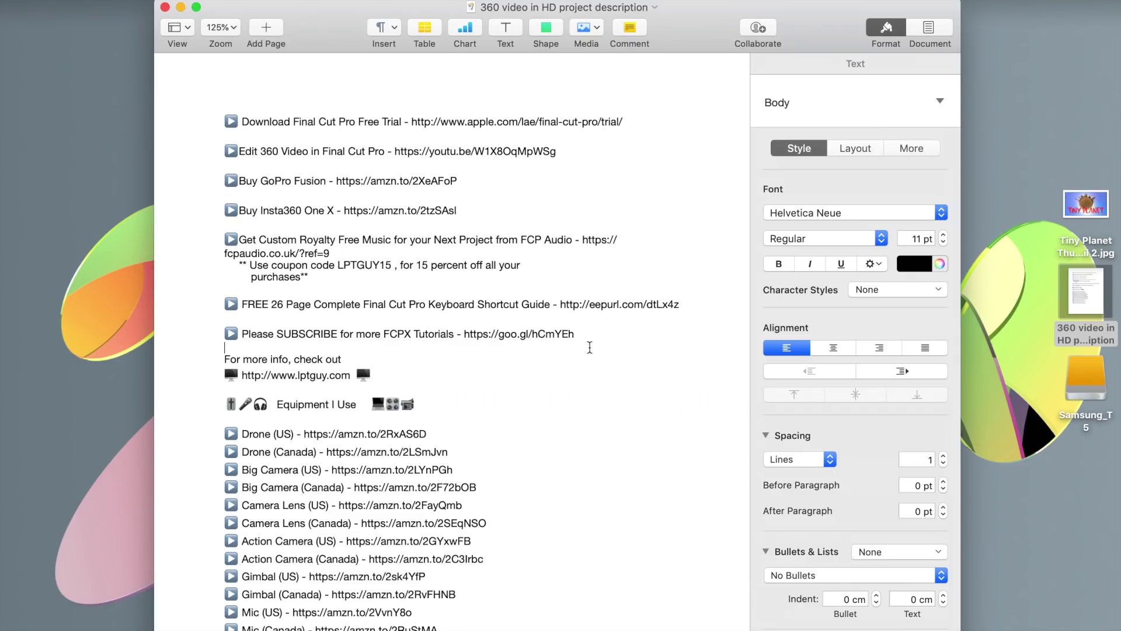
{"action": "key", "text": "super+a"}
{"action": "left_click", "coordinate": [164, 7]}
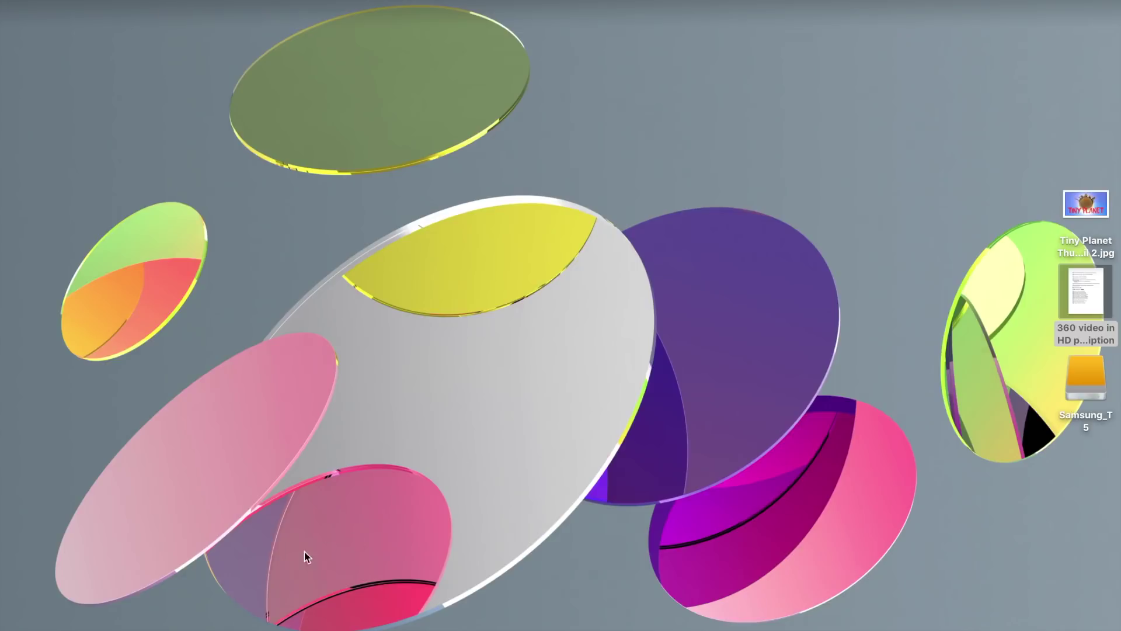
{"action": "mouse_move", "coordinate": [165, 626]}
{"action": "left_click", "coordinate": [118, 627]}
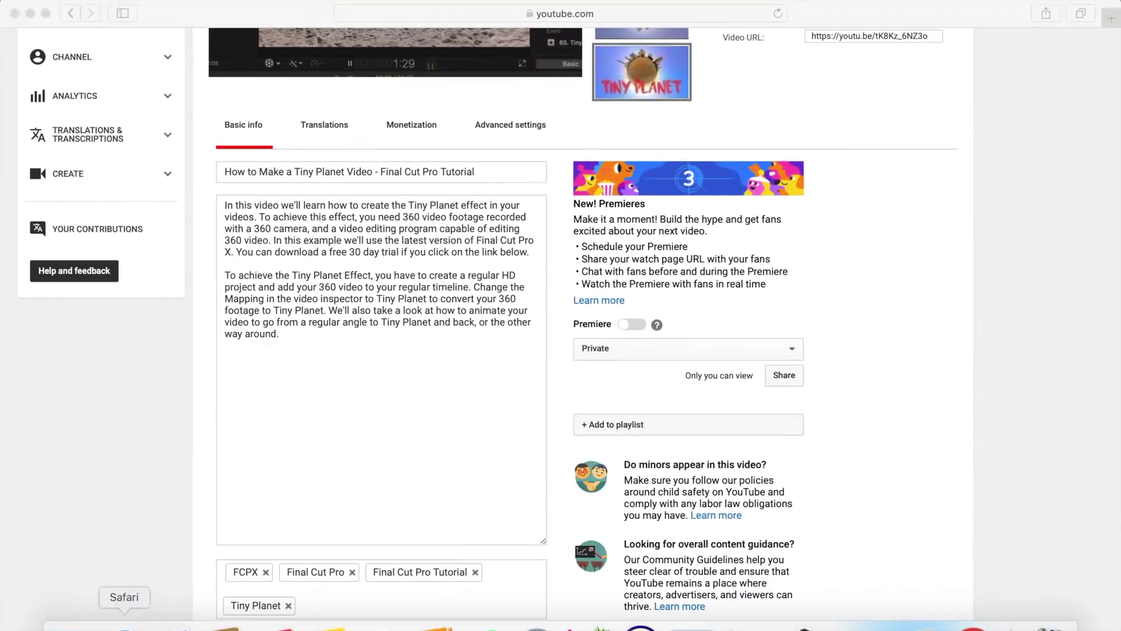
{"action": "left_click", "coordinate": [229, 359]}
{"action": "key", "text": "super+v"}
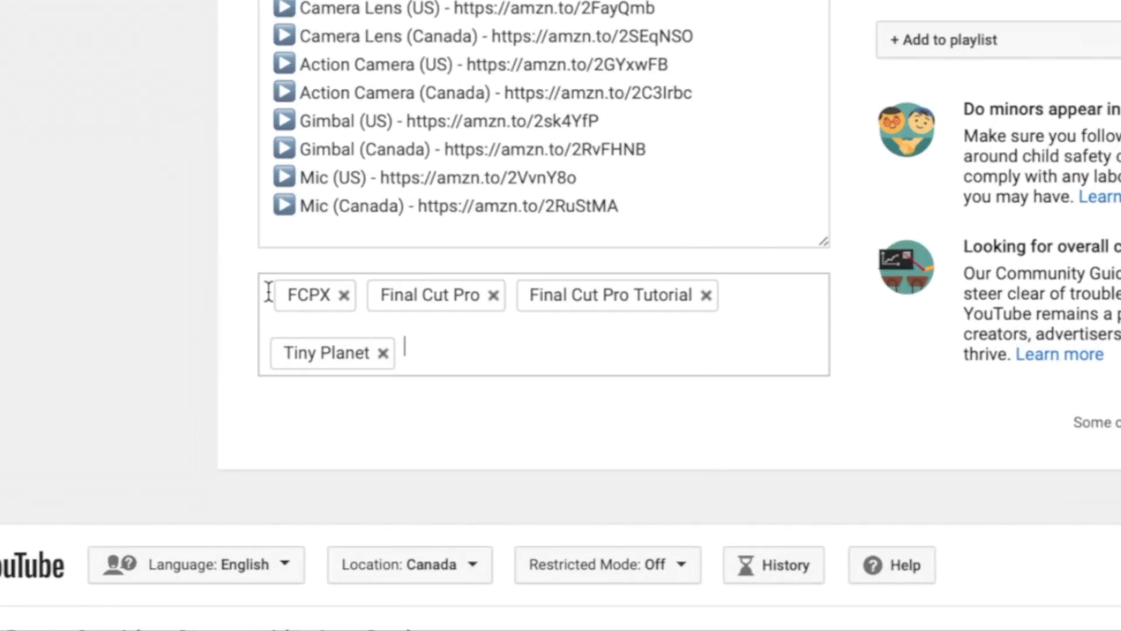
Add tags: tiny planet effect, tiny planet effect in final cut pro, how to create tiny planet effect, convert video to look like a tiny planet.
{"action": "type", "text": "tiny planet effect"}
{"action": "key", "text": "Return"}
{"action": "type", "text": "tiny planet effect in final cut pro"}
{"action": "key", "text": "Return"}
{"action": "type", "text": "how to create tiny planet effect"}
{"action": "key", "text": "Return"}
{"action": "type", "text": "co"}
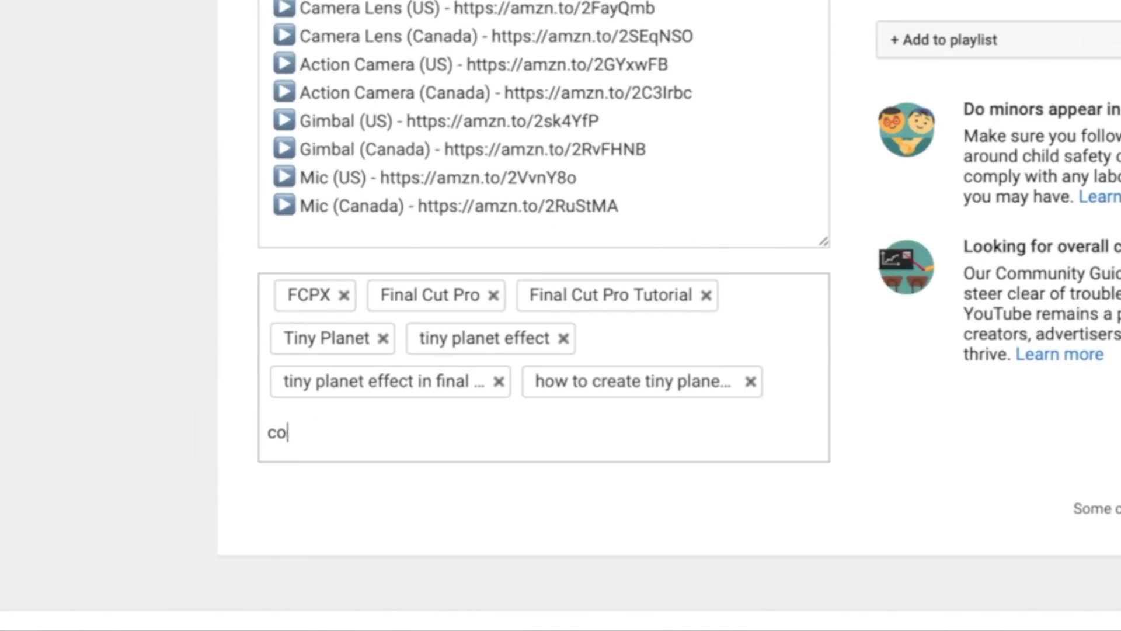
{"action": "type", "text": "nvert video to look like a tiny planet"}
{"action": "key", "text": "Return"}
Add tags tiny planet video, make 360 video into tiny planet, lpt guy and lpt guy tutorial.
{"action": "type", "text": "tiny planet video"}
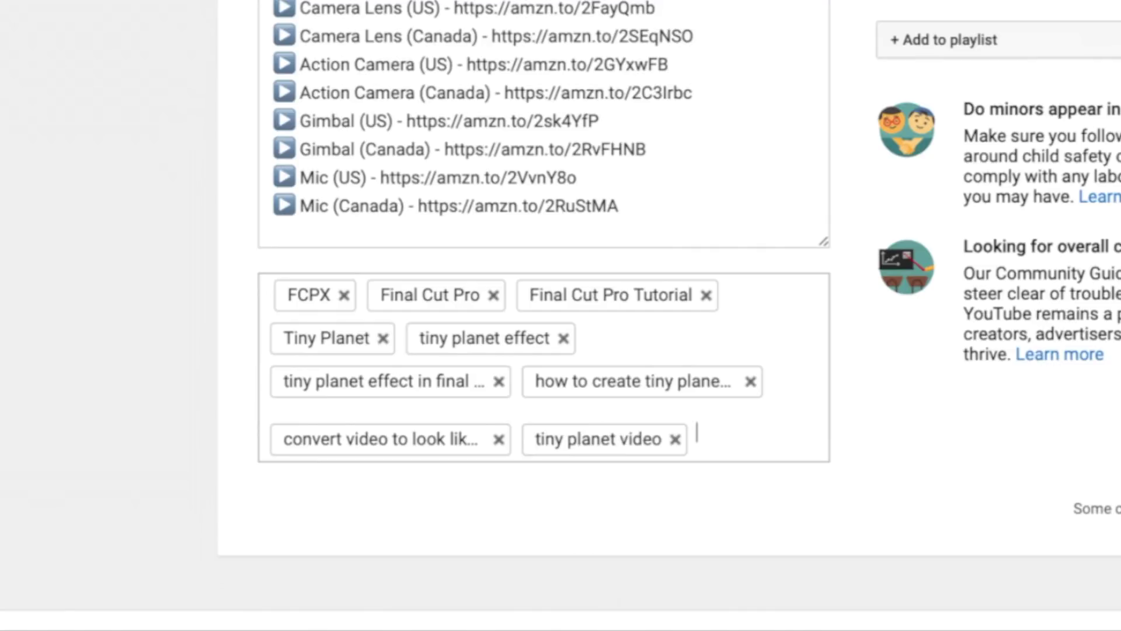
{"action": "key", "text": "Return"}
{"action": "type", "text": "make 360 video into tiny planet"}
{"action": "key", "text": "Return"}
{"action": "type", "text": "how to convert 360 video to tiny planet"}
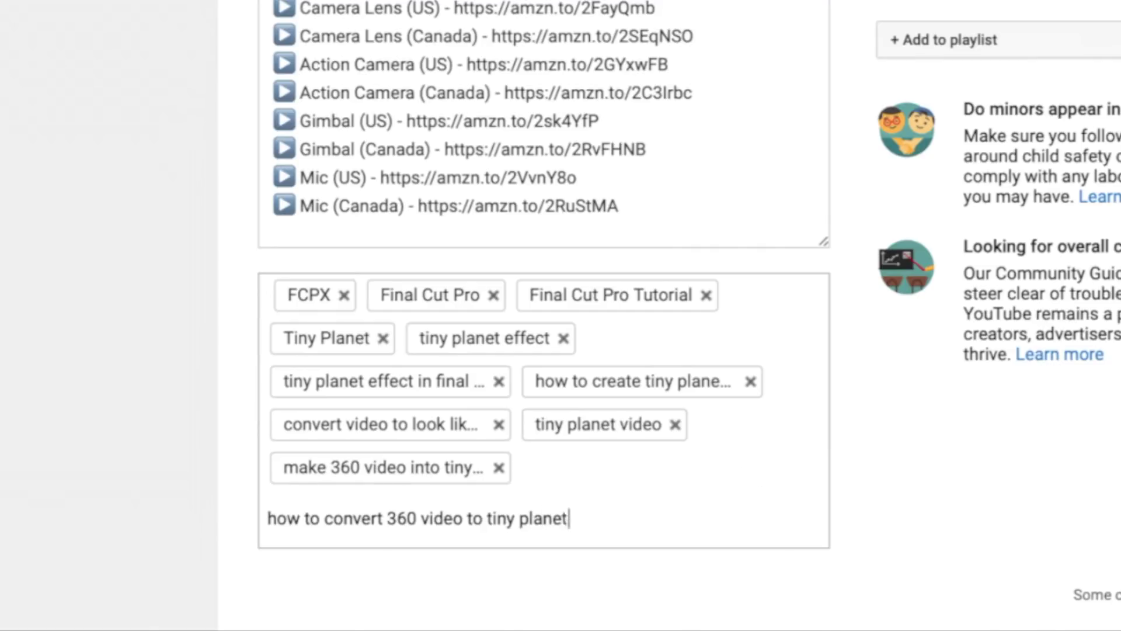
{"action": "key", "text": "Return"}
{"action": "type", "text": "how to mak"}
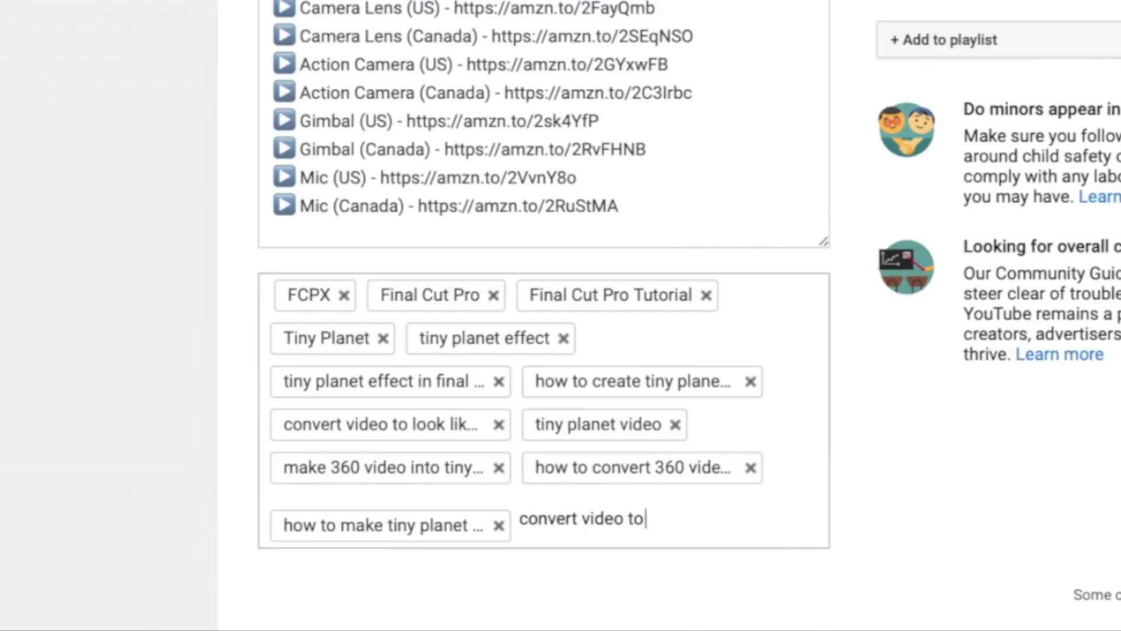
{"action": "type", "text": "look like tiny planet,lpt guy,lpt guy tutorial,"}
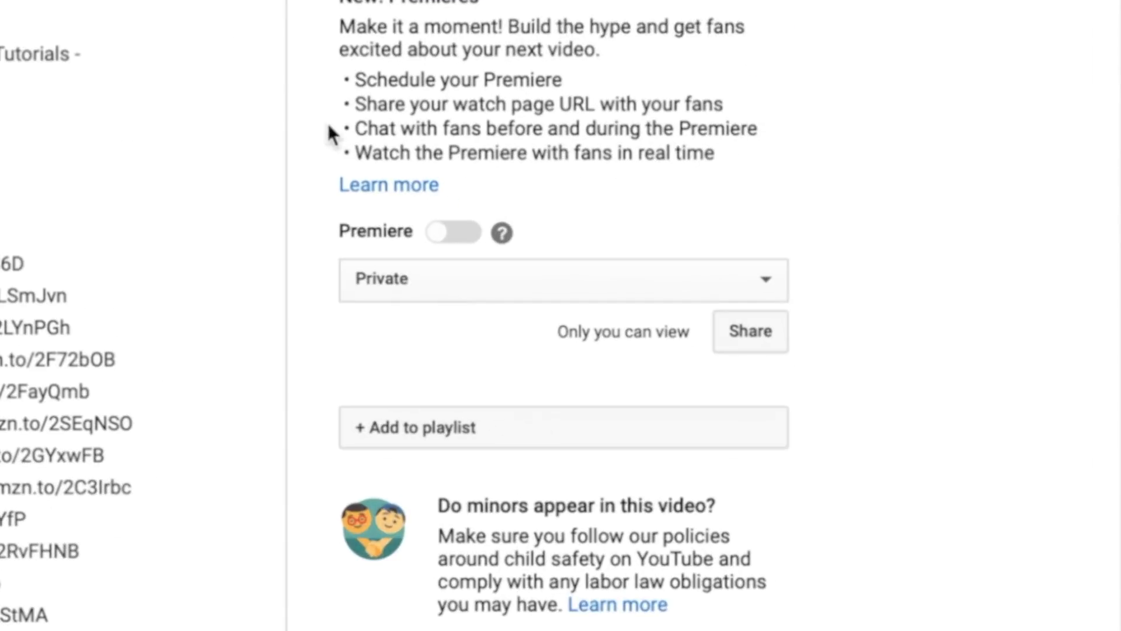
Change visibility from Private to Scheduled for Mar 18, 2019 at 8:00 AM.
{"action": "left_click", "coordinate": [767, 276]}
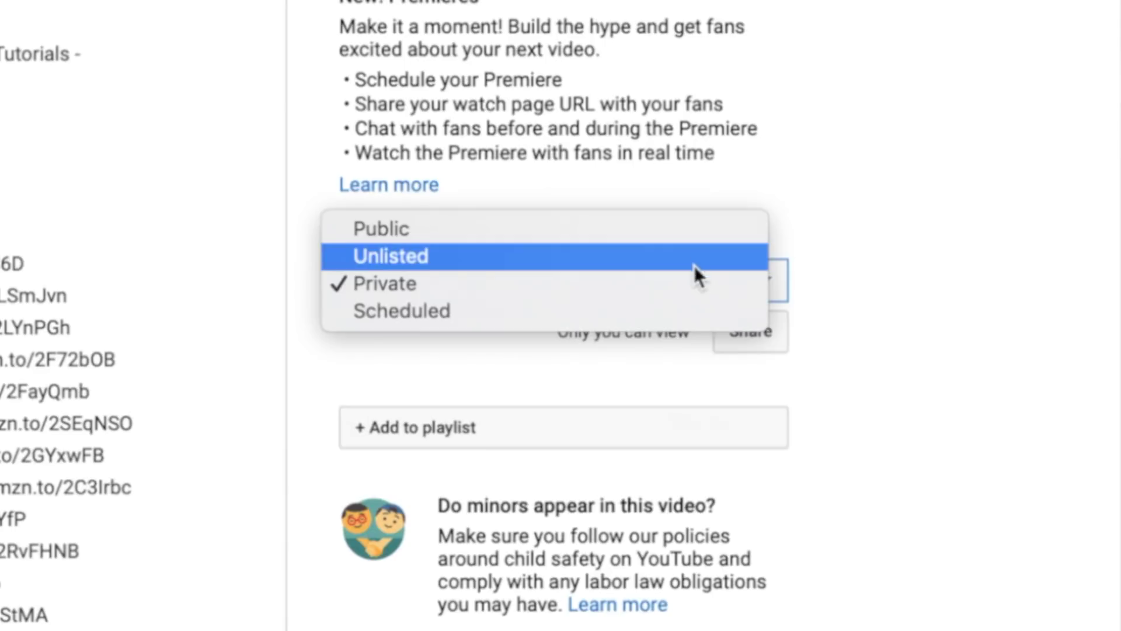
{"action": "left_click", "coordinate": [685, 313]}
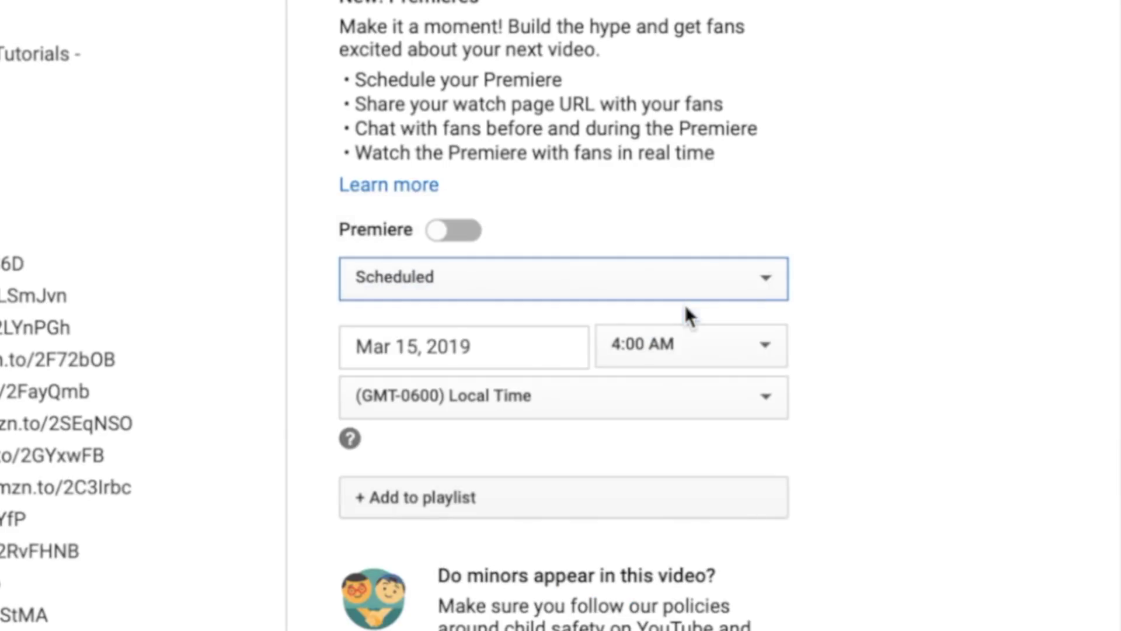
{"action": "left_click", "coordinate": [535, 345]}
{"action": "left_click", "coordinate": [367, 517]}
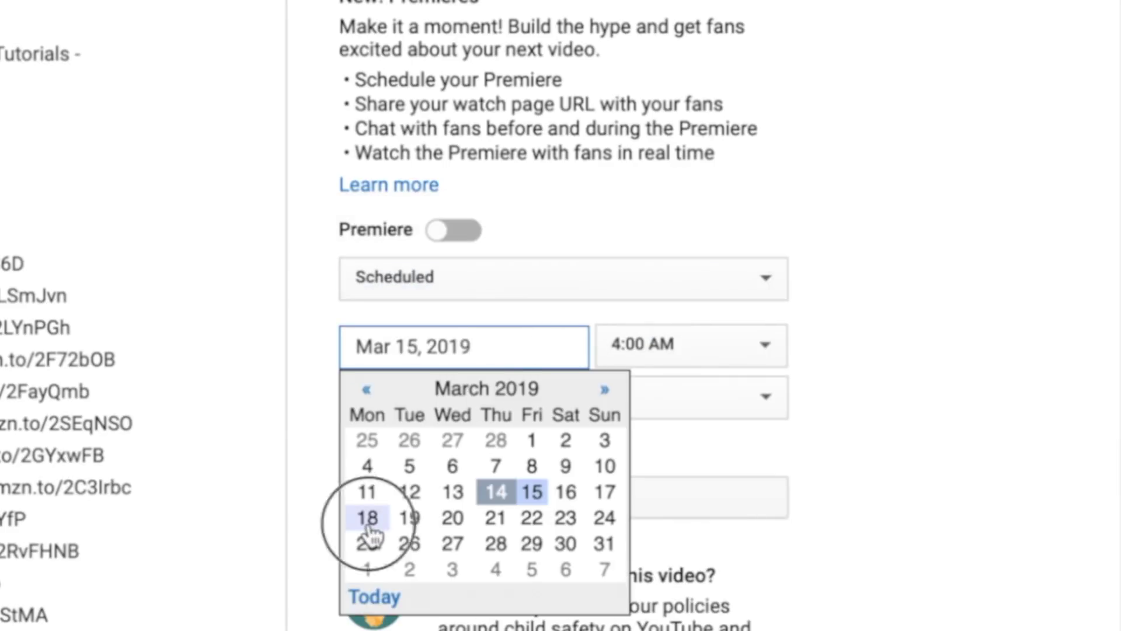
{"action": "left_click", "coordinate": [763, 345]}
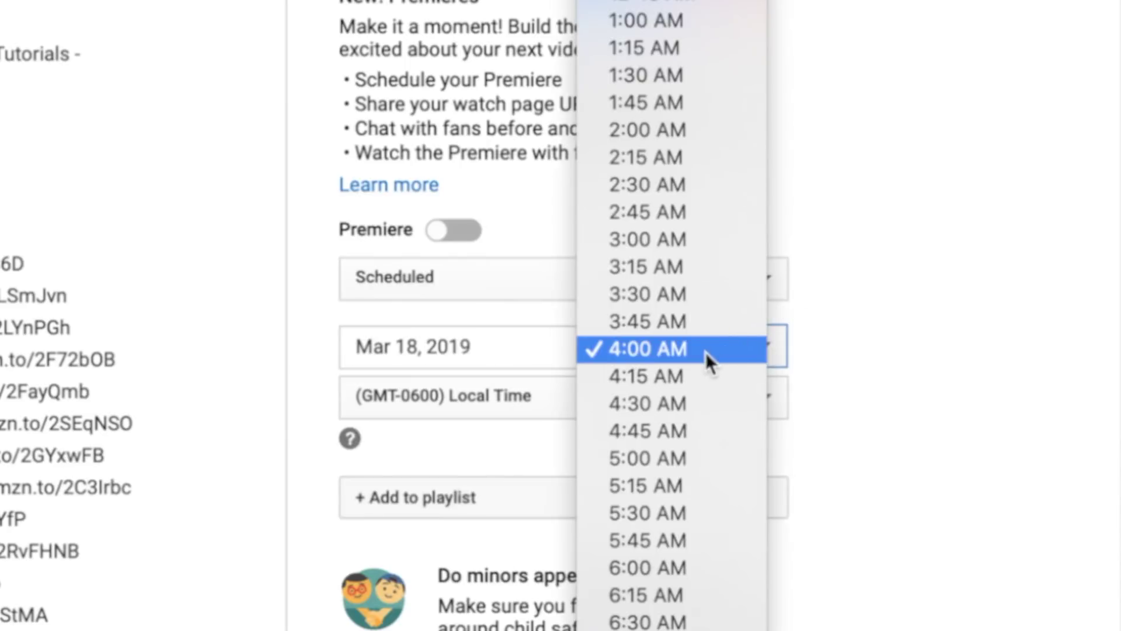
{"action": "scroll", "coordinate": [705, 350], "scroll_direction": "down", "scroll_amount": 10}
{"action": "left_click", "coordinate": [706, 326]}
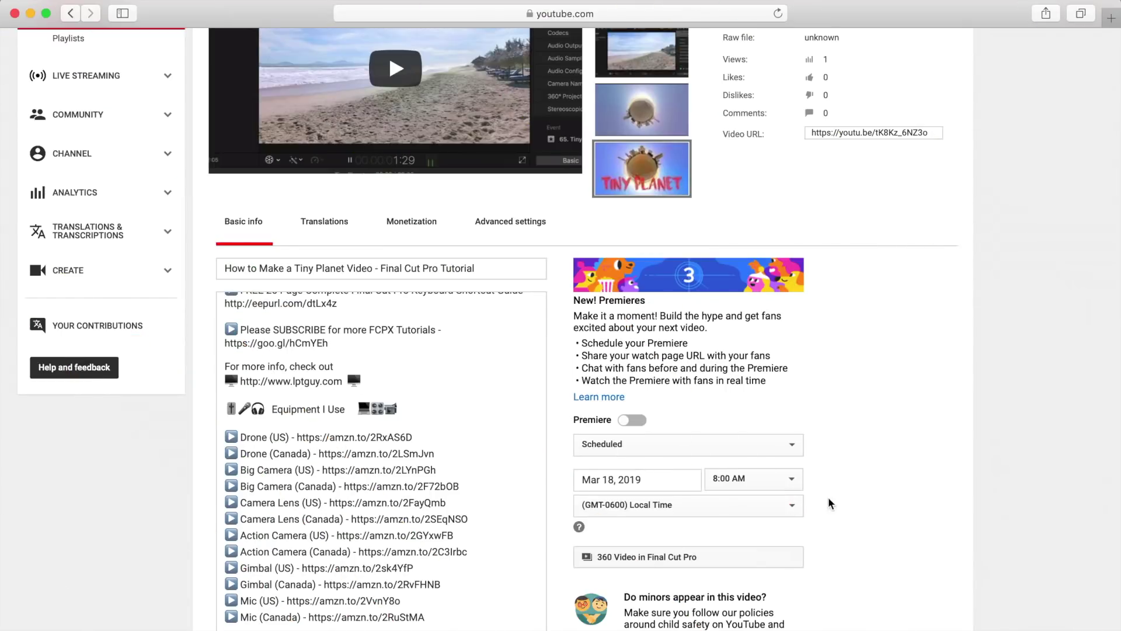
Switch on Monetize with ads in the Monetization tab and save the scheduled video.
{"action": "left_click", "coordinate": [409, 222]}
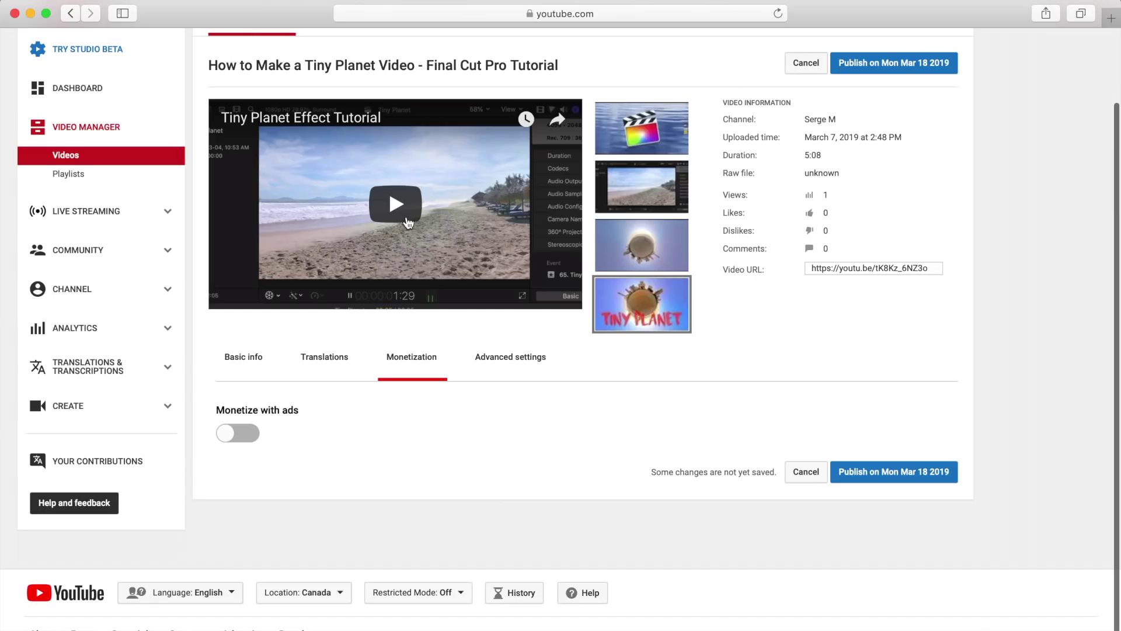
{"action": "left_click", "coordinate": [239, 435]}
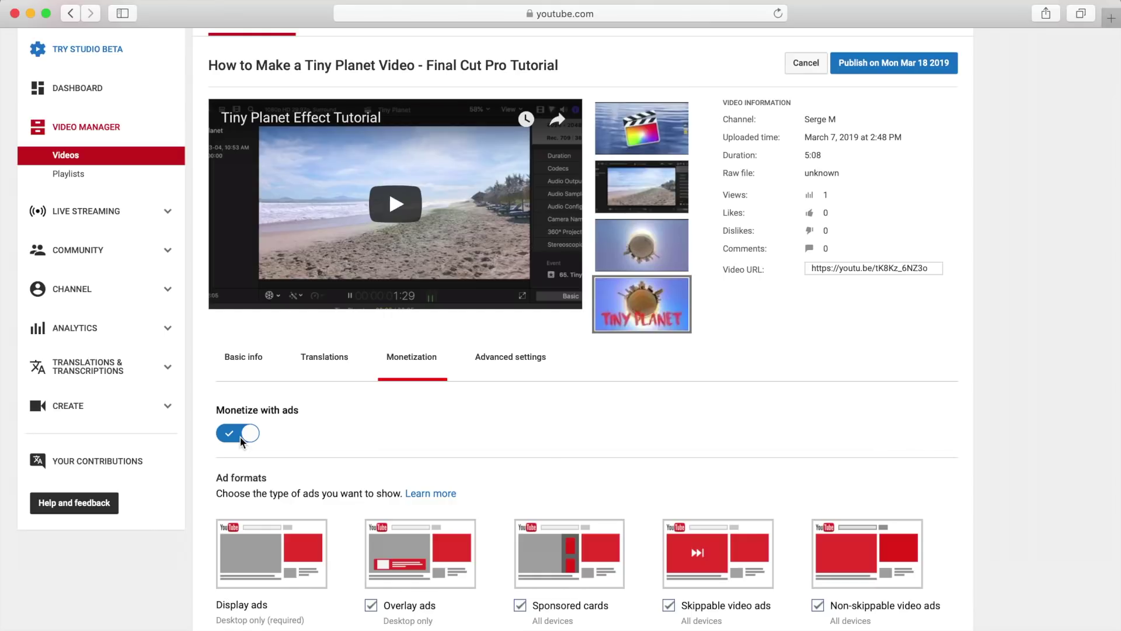
{"action": "scroll", "coordinate": [240, 436], "scroll_direction": "up", "scroll_amount": 2}
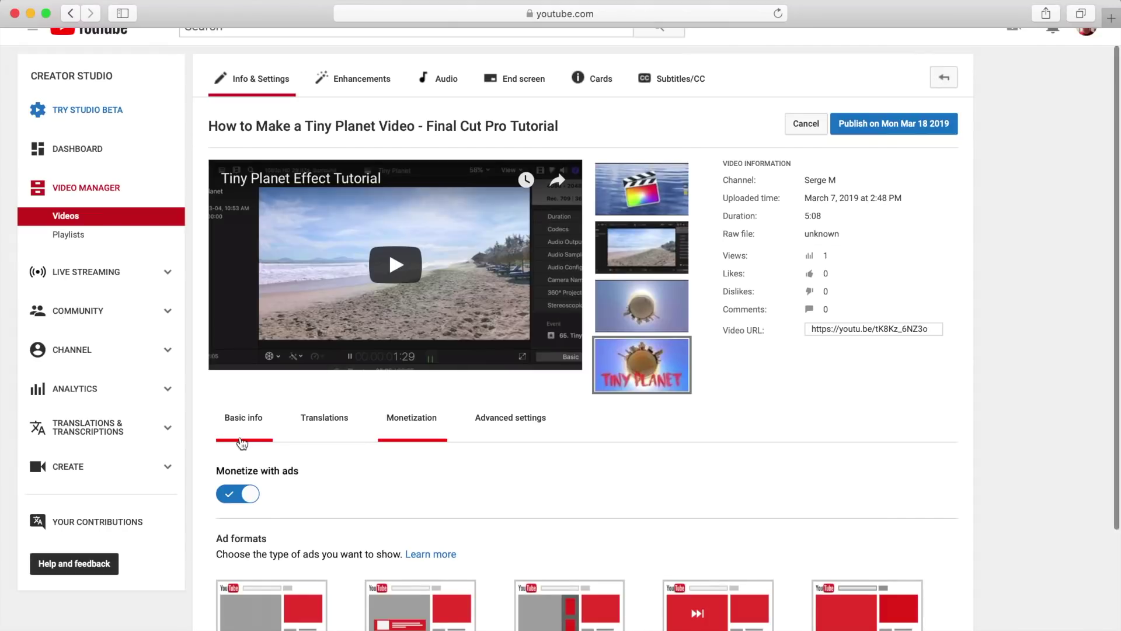
{"action": "left_click", "coordinate": [886, 128]}
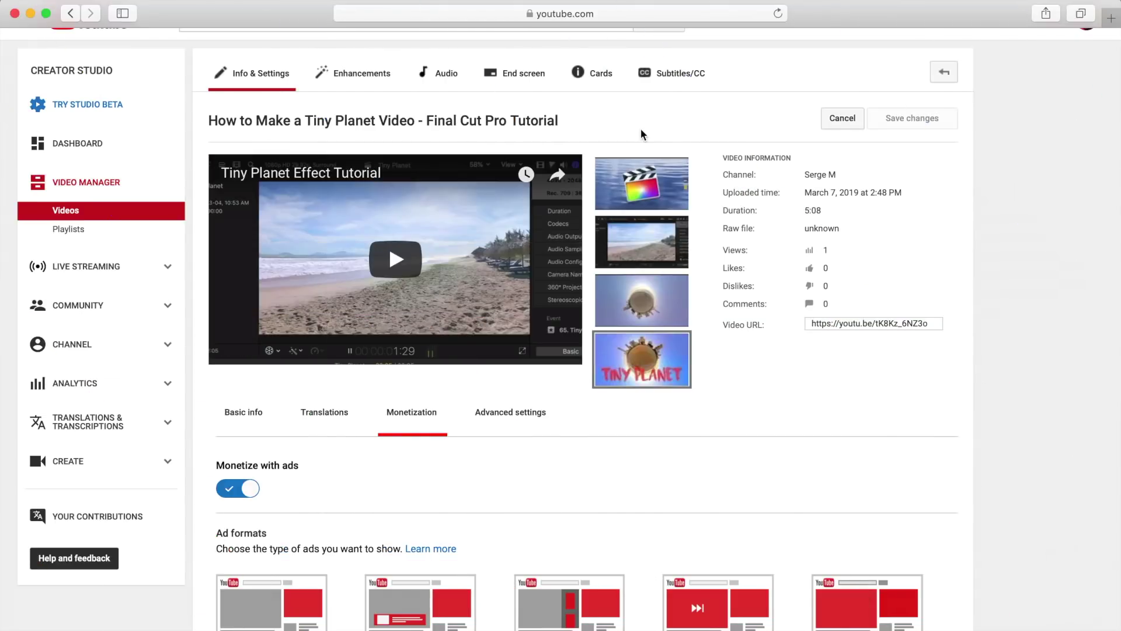
Open the Tiny Planet end screen editor and play its preview briefly, then leave preview mode.
{"action": "left_click", "coordinate": [529, 73]}
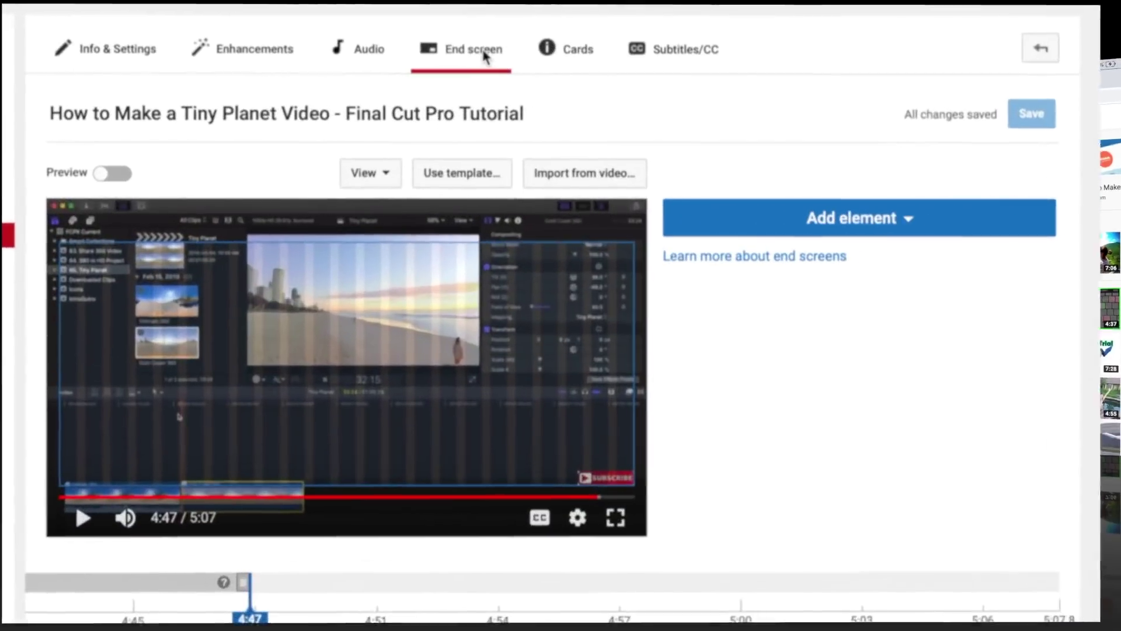
{"action": "left_click", "coordinate": [120, 174]}
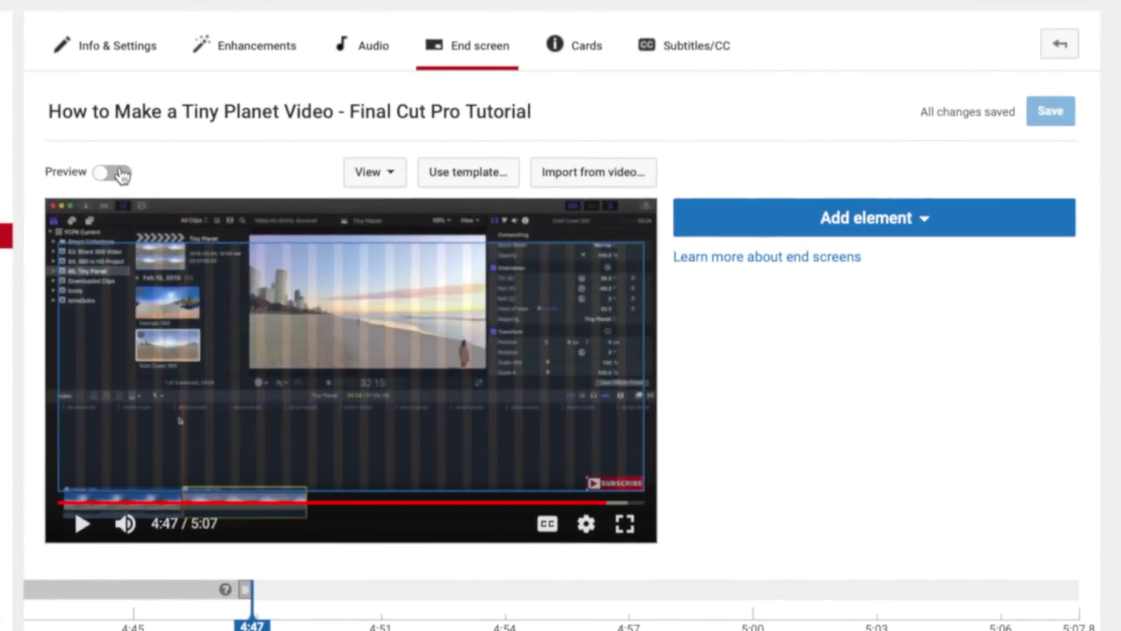
{"action": "left_click", "coordinate": [82, 523]}
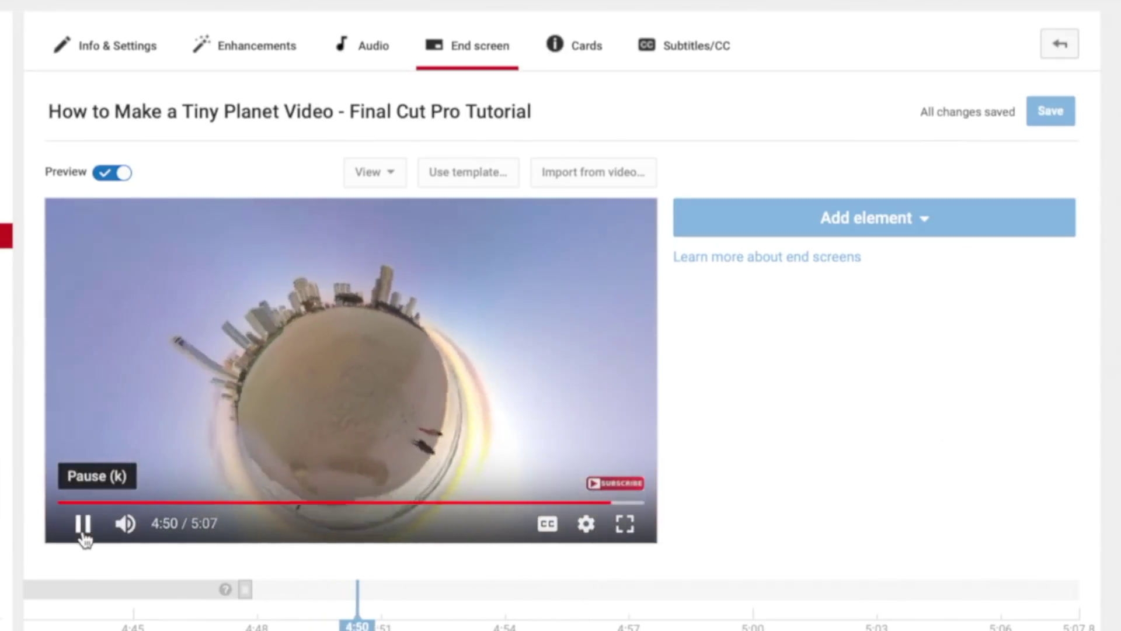
{"action": "left_click", "coordinate": [84, 535]}
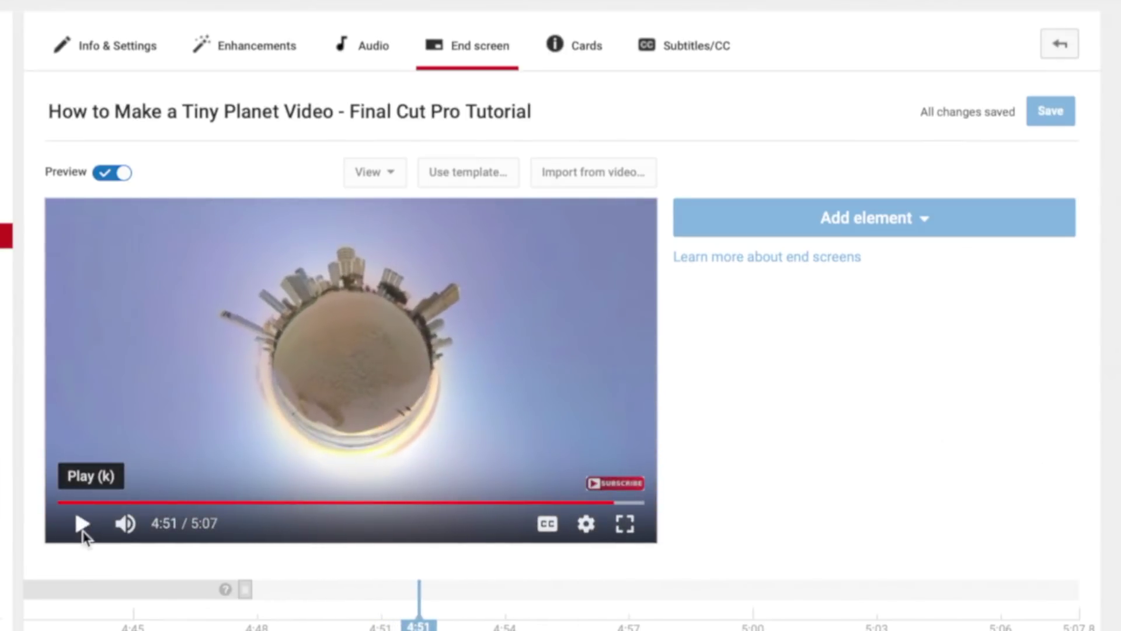
{"action": "left_click", "coordinate": [106, 176]}
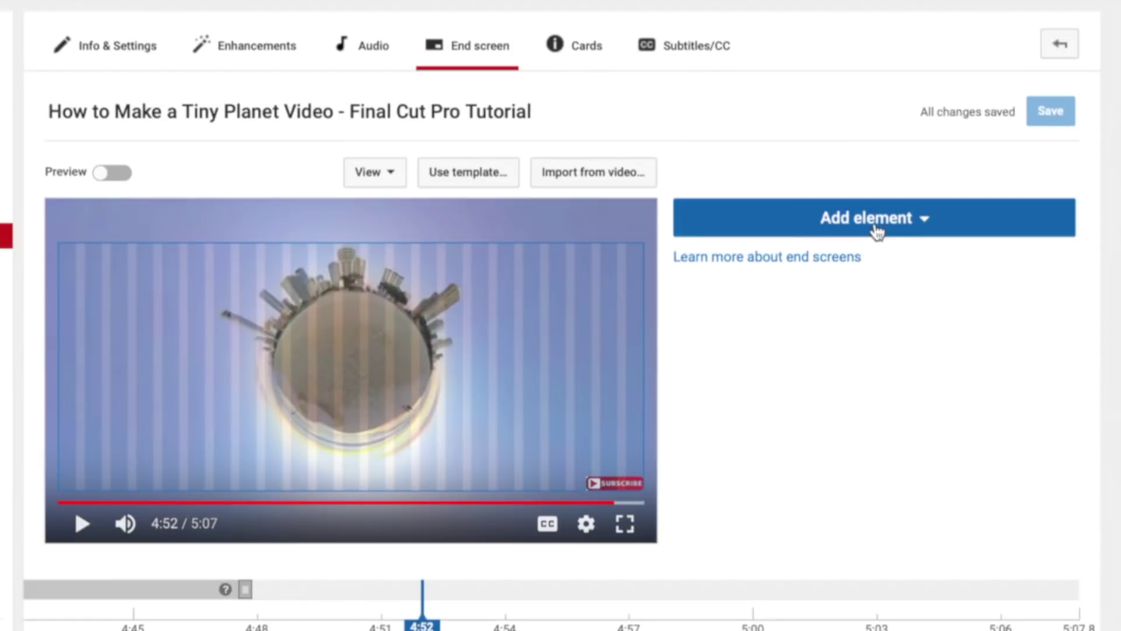
Add an end screen element featuring the Edit 360 Video upload, placed bottom-left.
{"action": "left_click", "coordinate": [905, 228]}
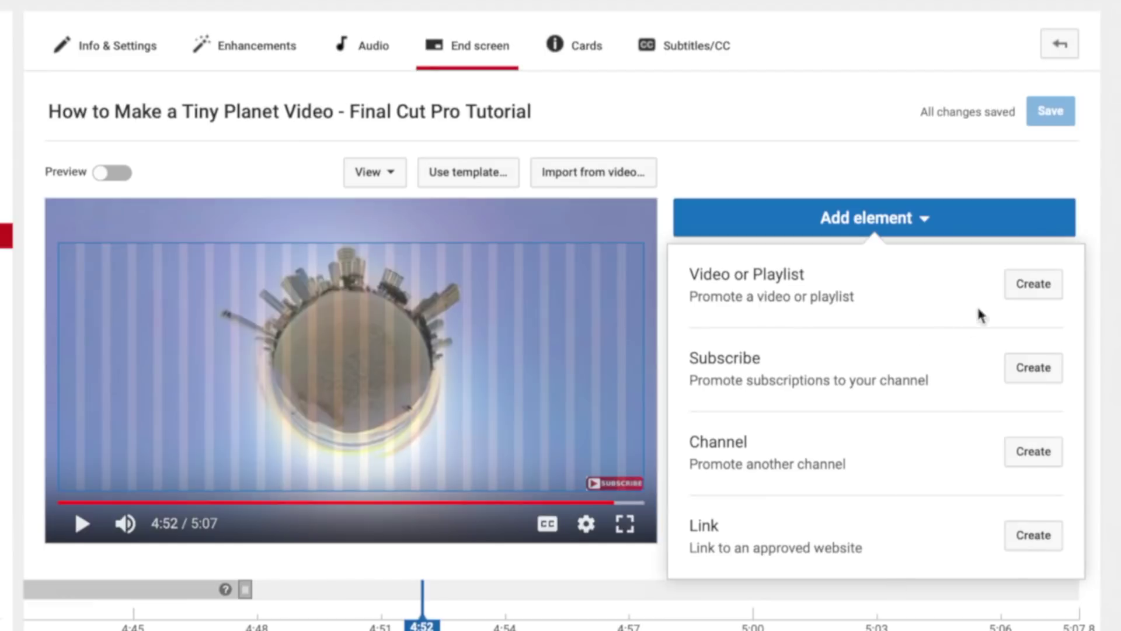
{"action": "left_click", "coordinate": [1030, 283]}
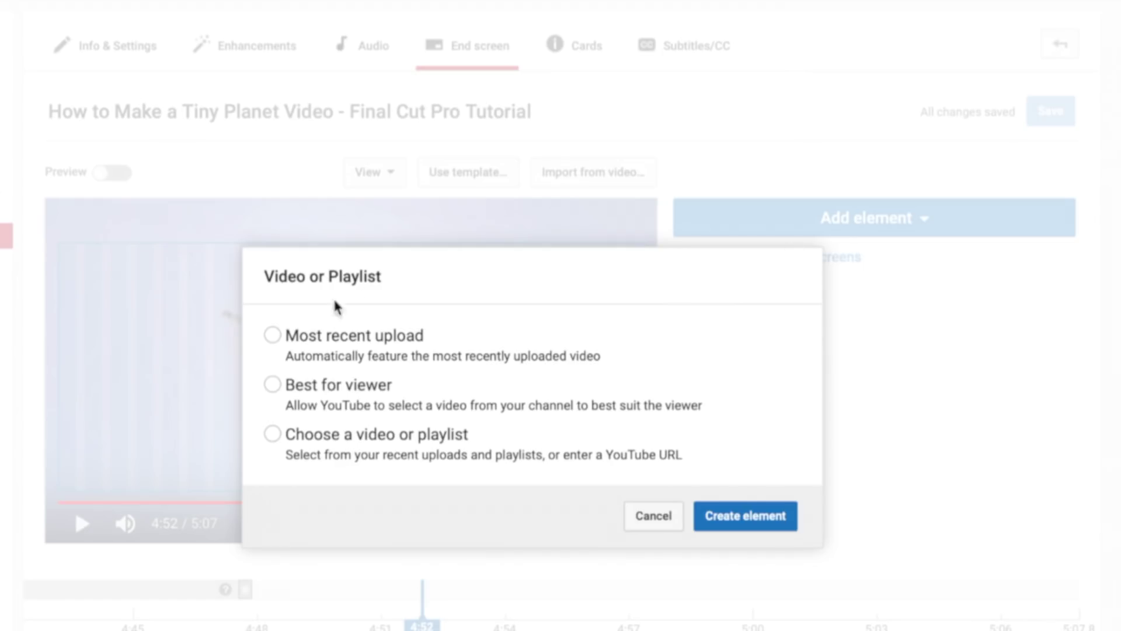
{"action": "left_click", "coordinate": [272, 434]}
{"action": "scroll", "coordinate": [275, 432], "scroll_direction": "down", "scroll_amount": 3}
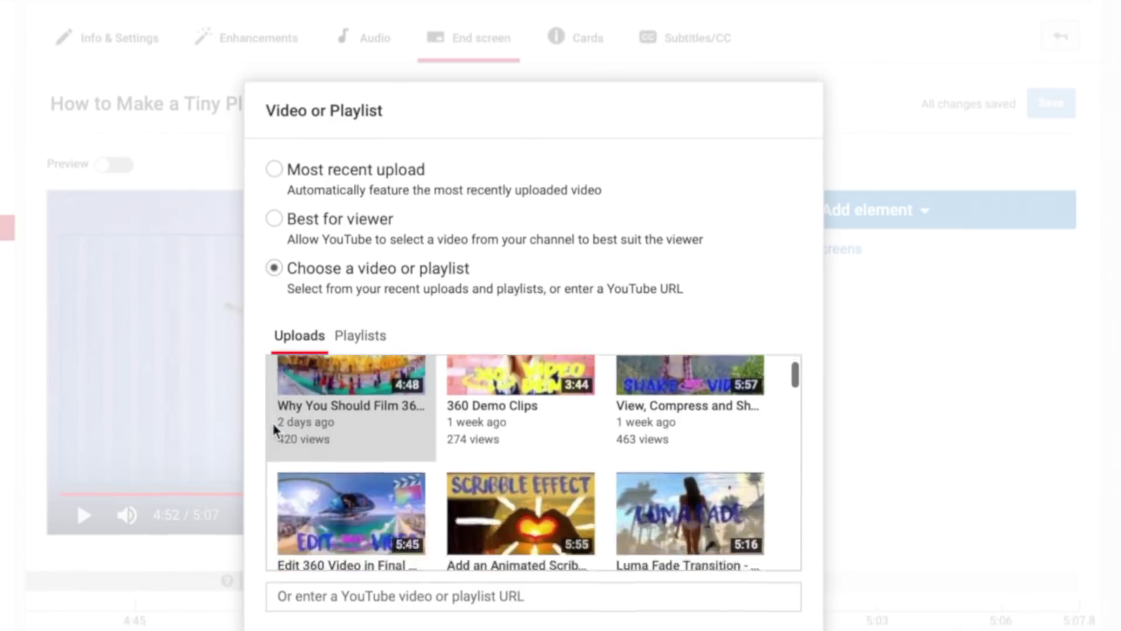
{"action": "left_click", "coordinate": [348, 335]}
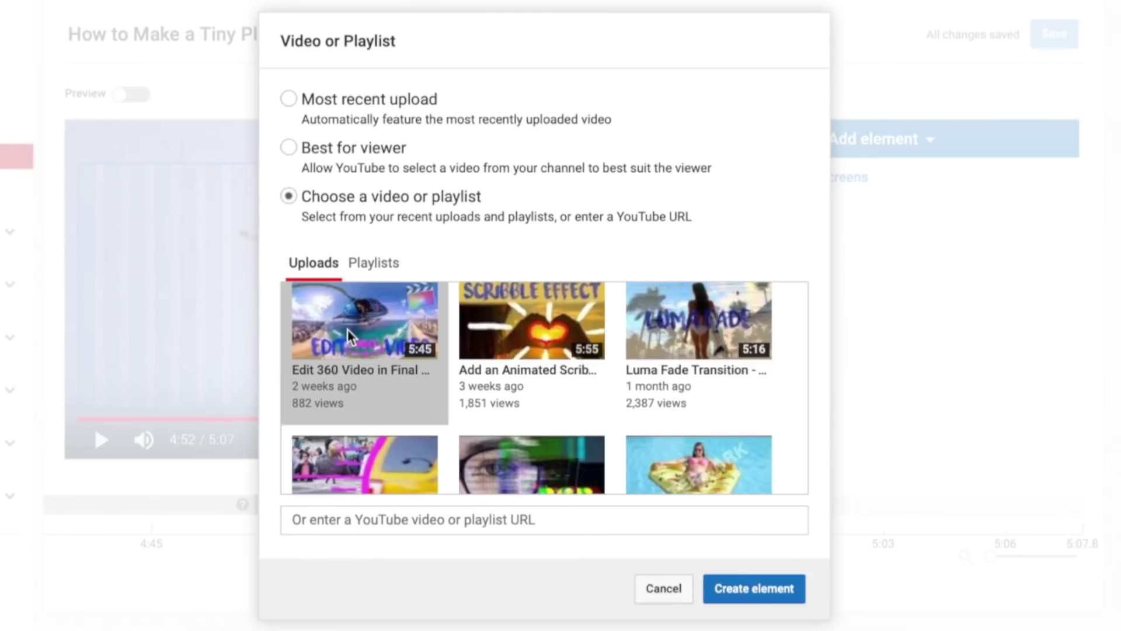
{"action": "left_click", "coordinate": [756, 590]}
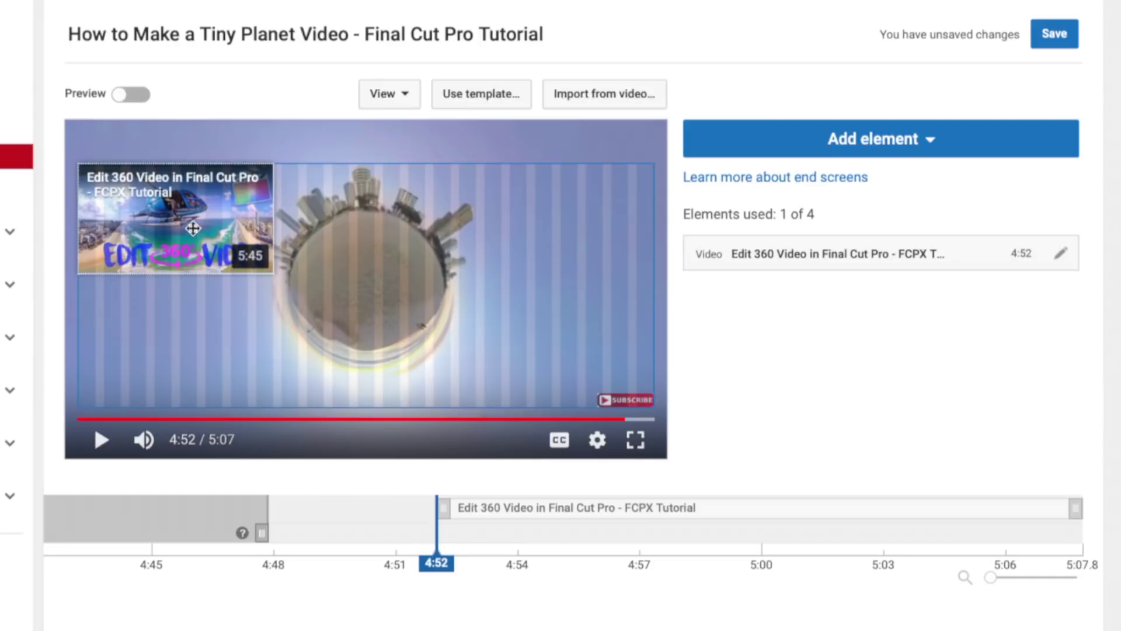
{"action": "left_click_drag", "start_coordinate": [187, 226], "coordinate": [187, 366]}
Add end screen elements for the 360 Video in Final Cut Pro playlist and subscribing.
{"action": "left_click", "coordinate": [919, 143]}
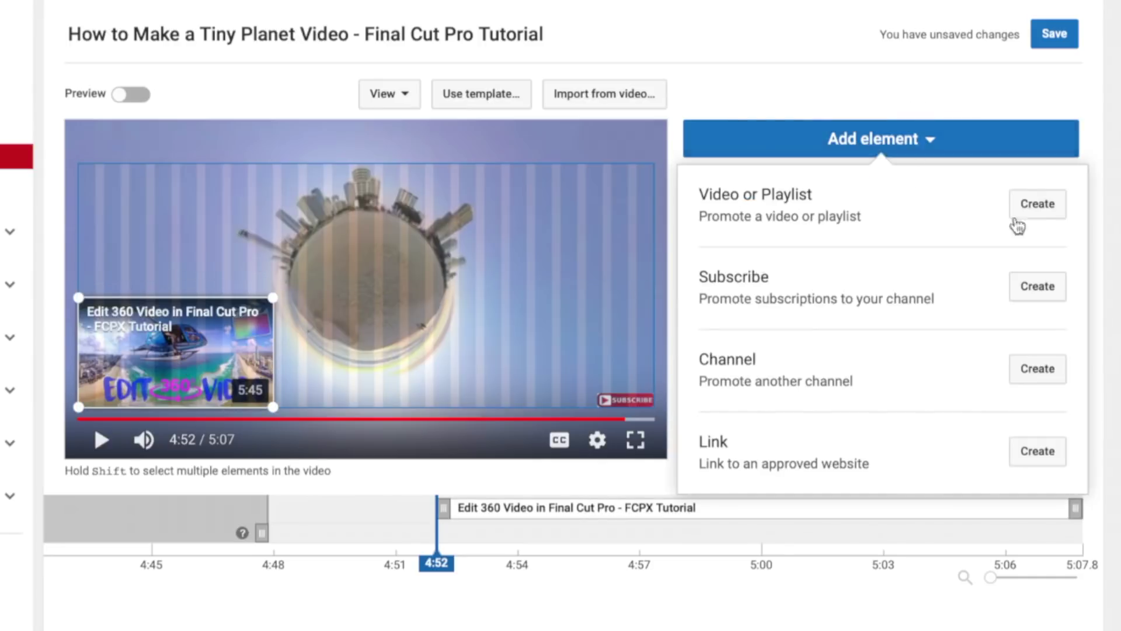
{"action": "left_click", "coordinate": [1016, 210]}
{"action": "left_click", "coordinate": [288, 353]}
{"action": "left_click", "coordinate": [370, 260]}
{"action": "left_click", "coordinate": [367, 348]}
{"action": "left_click", "coordinate": [747, 590]}
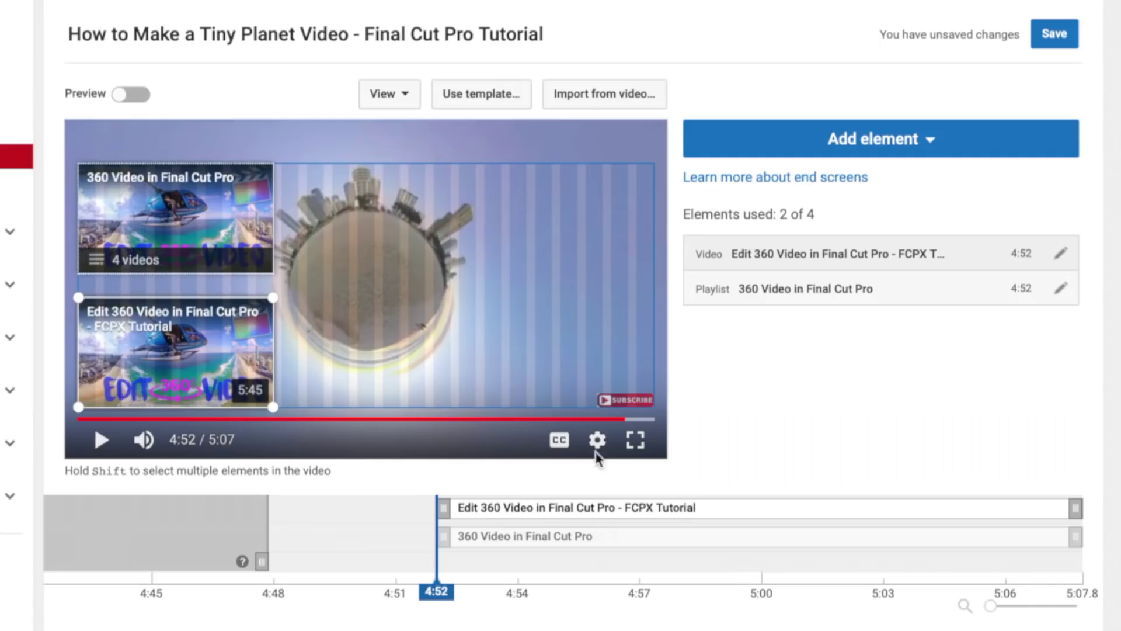
{"action": "left_click", "coordinate": [925, 148]}
{"action": "left_click", "coordinate": [1029, 289]}
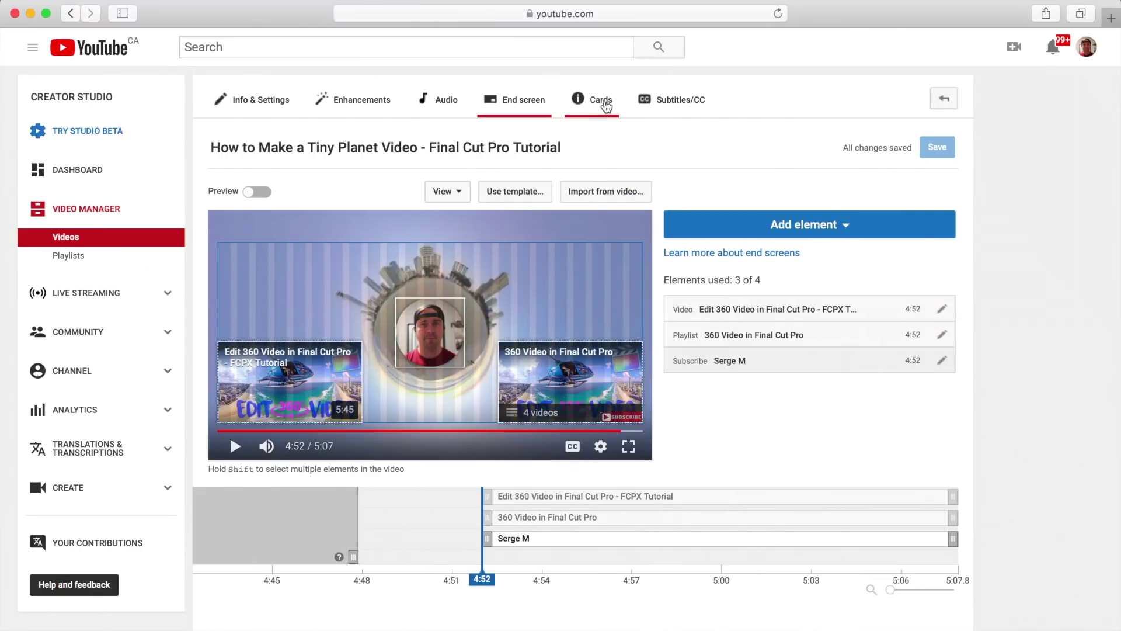
Open the Cards editor, pause the Tiny Planet video at 1:12 and list card types.
{"action": "left_click", "coordinate": [600, 102]}
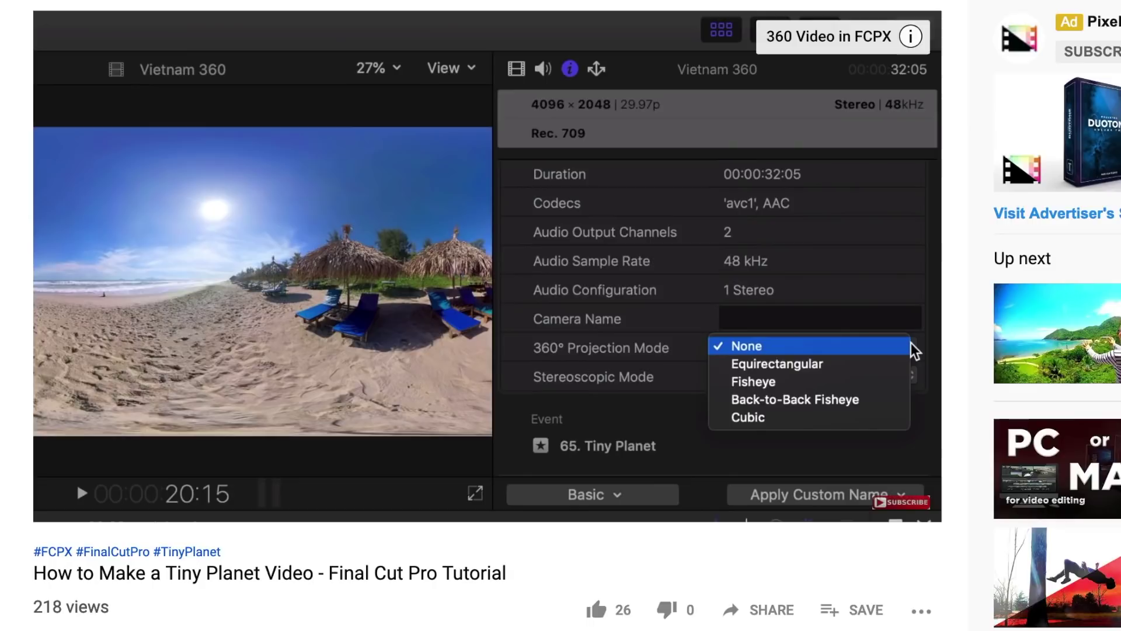
{"action": "left_click", "coordinate": [909, 37]}
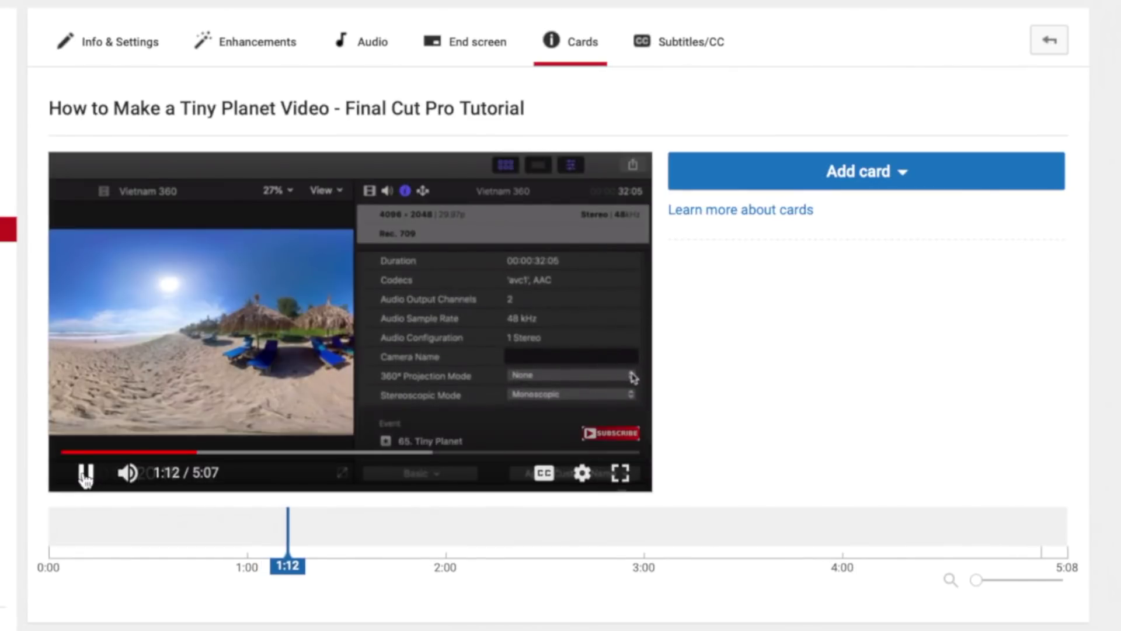
{"action": "left_click", "coordinate": [85, 474]}
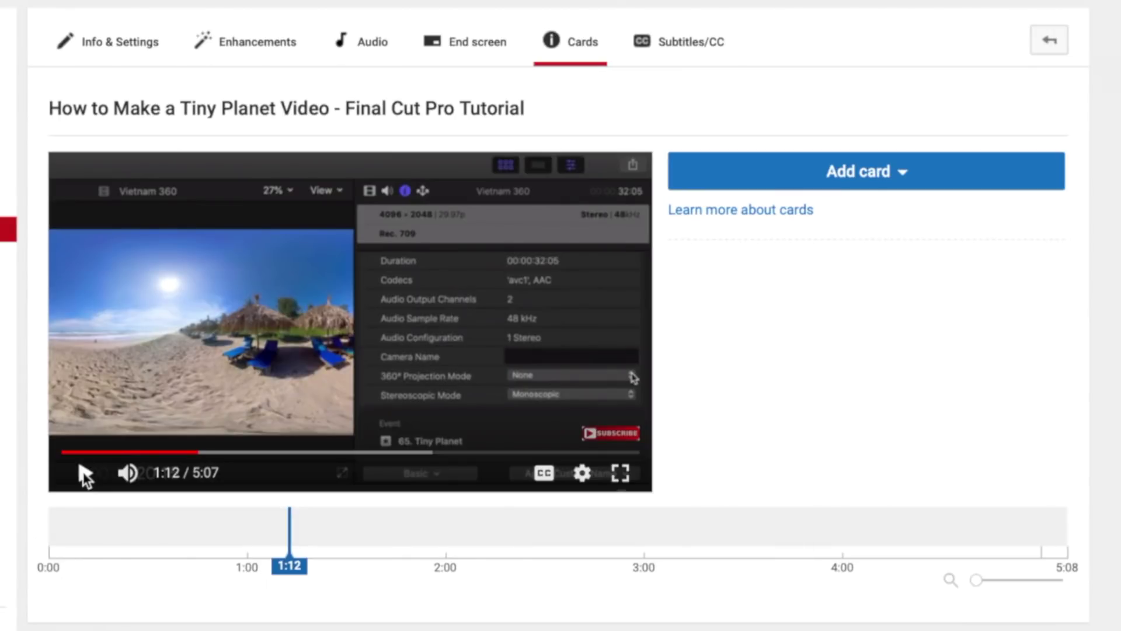
{"action": "left_click", "coordinate": [886, 173]}
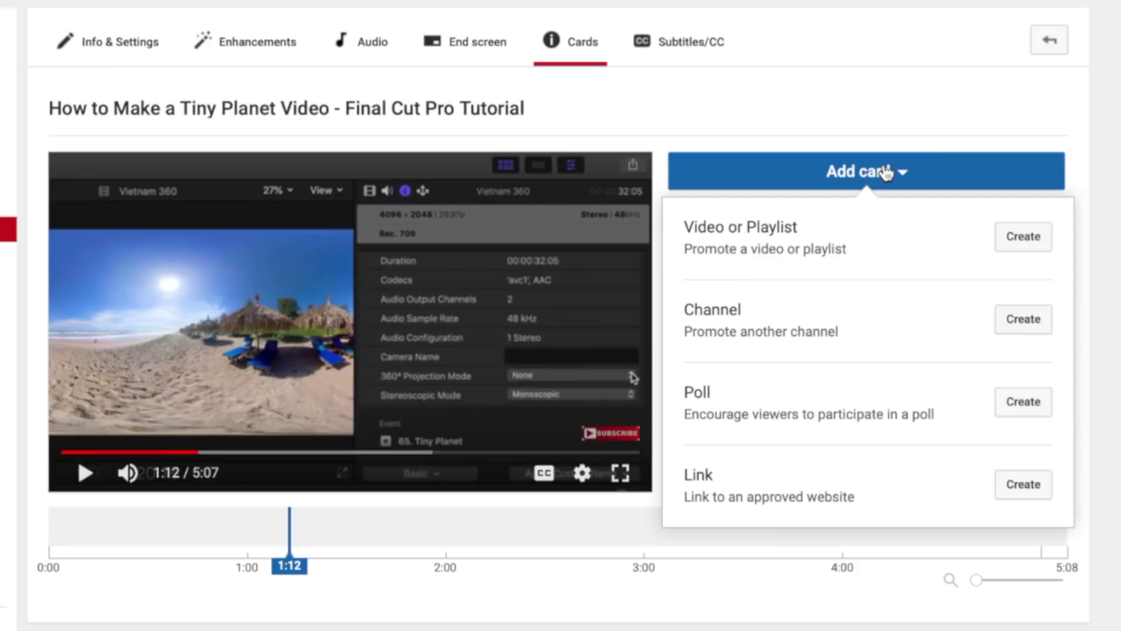
Create a 1:12 video card with message 'Learn more about 360 video' and teaser '360 Video in FCPX'.
{"action": "left_click", "coordinate": [1022, 236]}
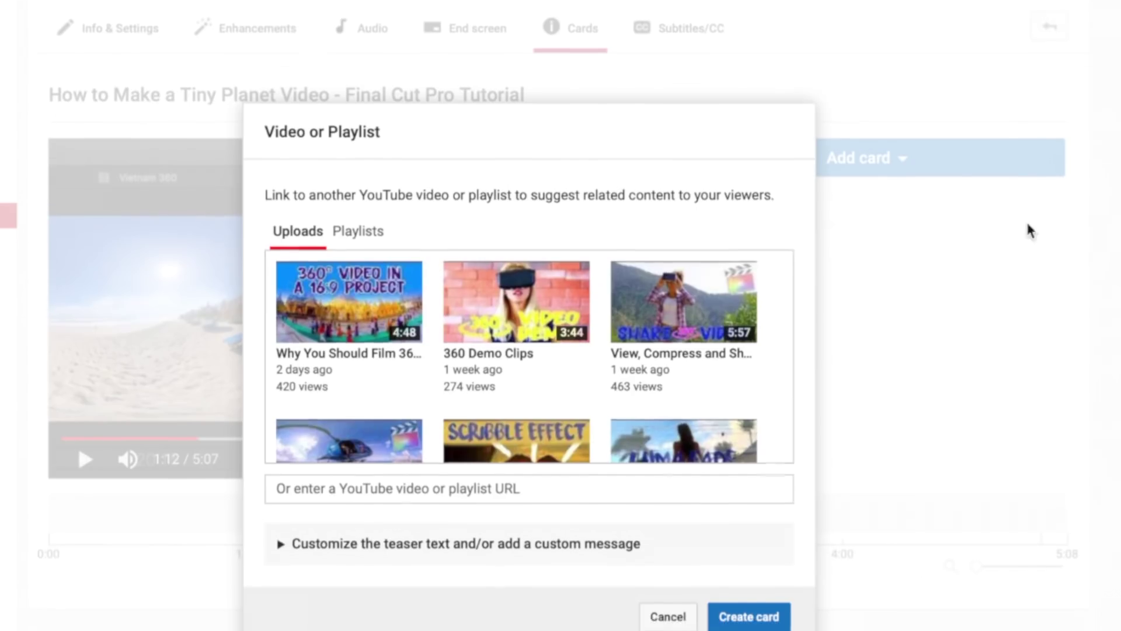
{"action": "scroll", "coordinate": [567, 221], "scroll_direction": "down", "scroll_amount": 2}
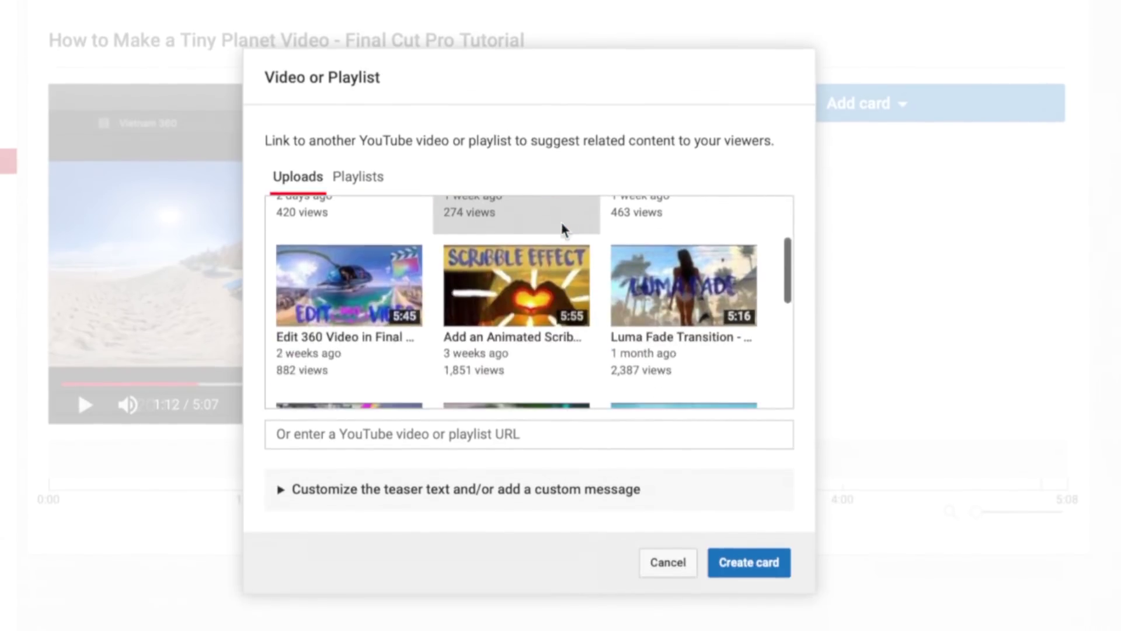
{"action": "left_click", "coordinate": [282, 490]}
{"action": "left_click", "coordinate": [320, 482]}
{"action": "type", "text": "Learn mo"}
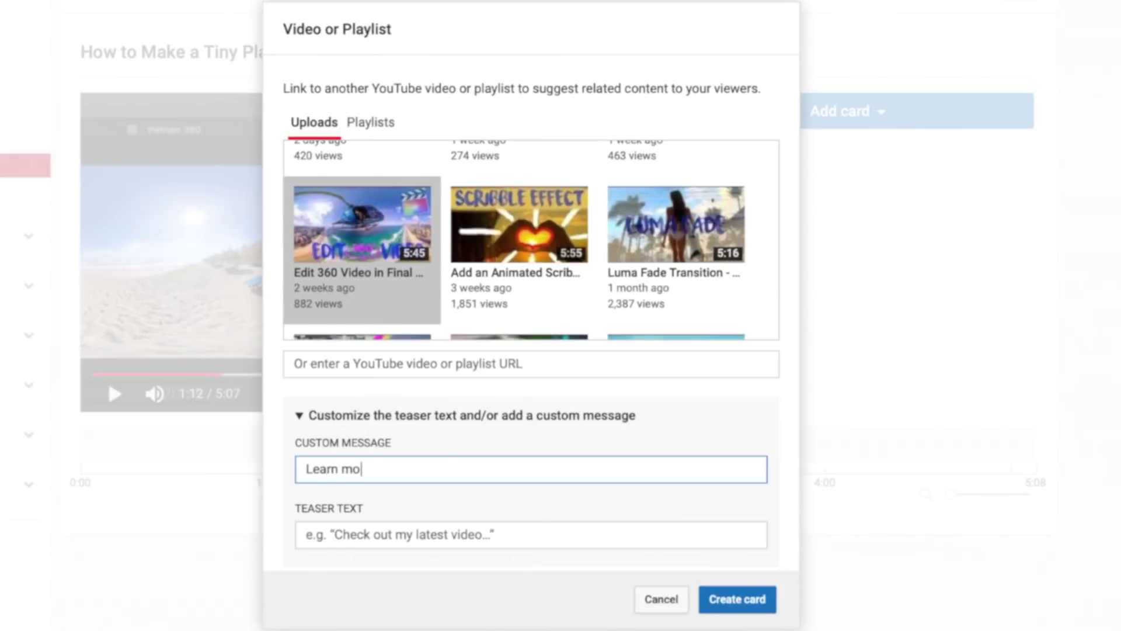
{"action": "type", "text": "re about 360 video"}
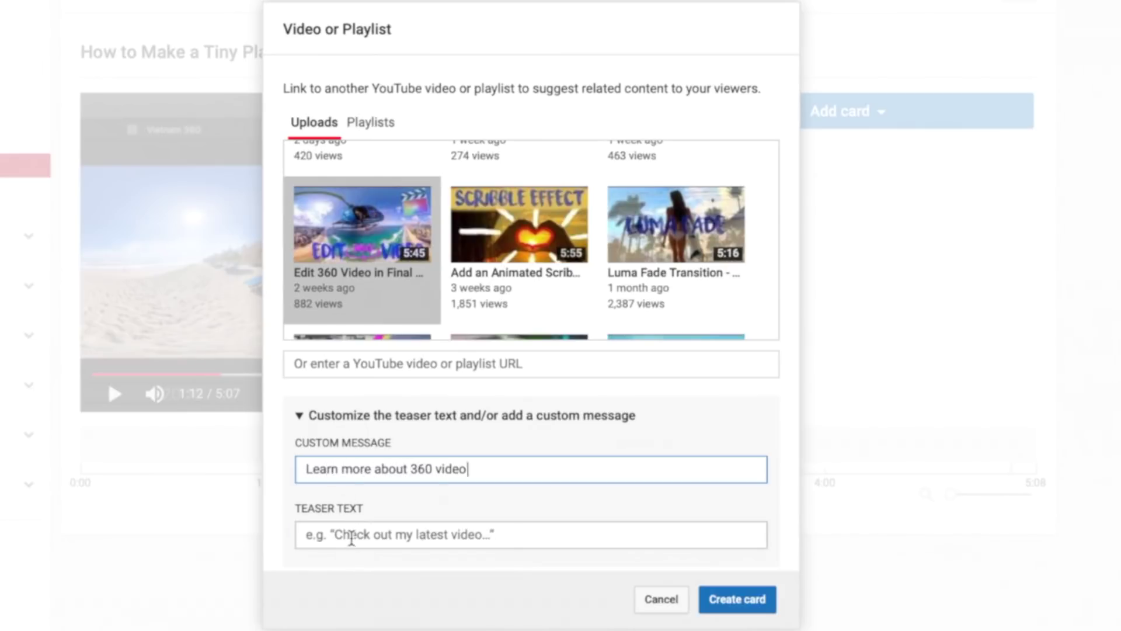
{"action": "left_click", "coordinate": [352, 533]}
{"action": "type", "text": "360 Video in FCPX"}
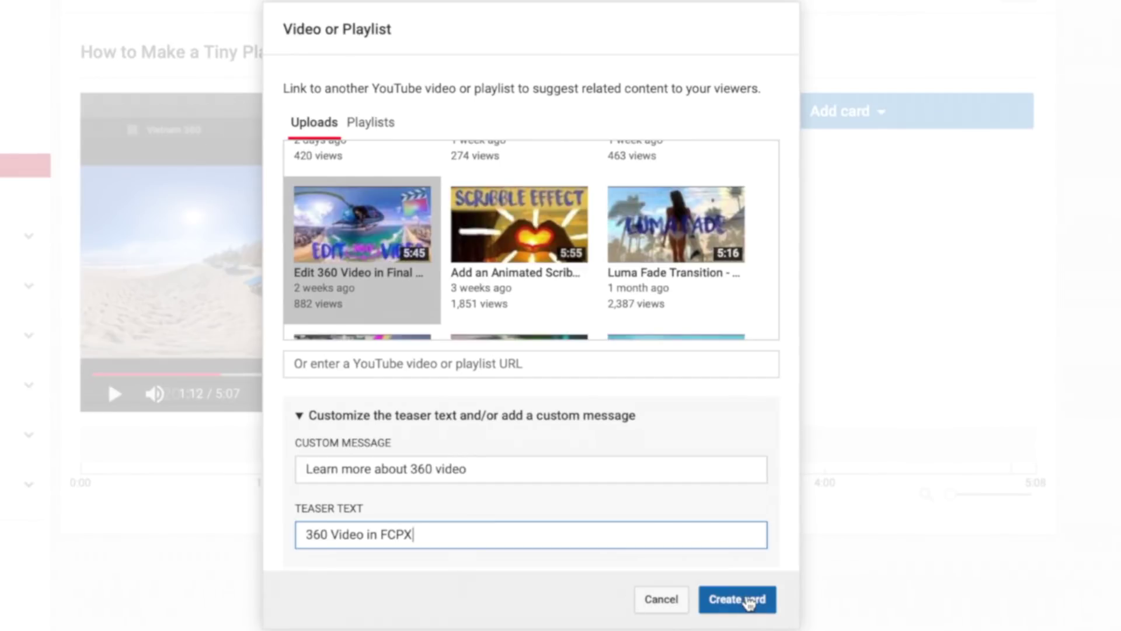
{"action": "left_click", "coordinate": [749, 602]}
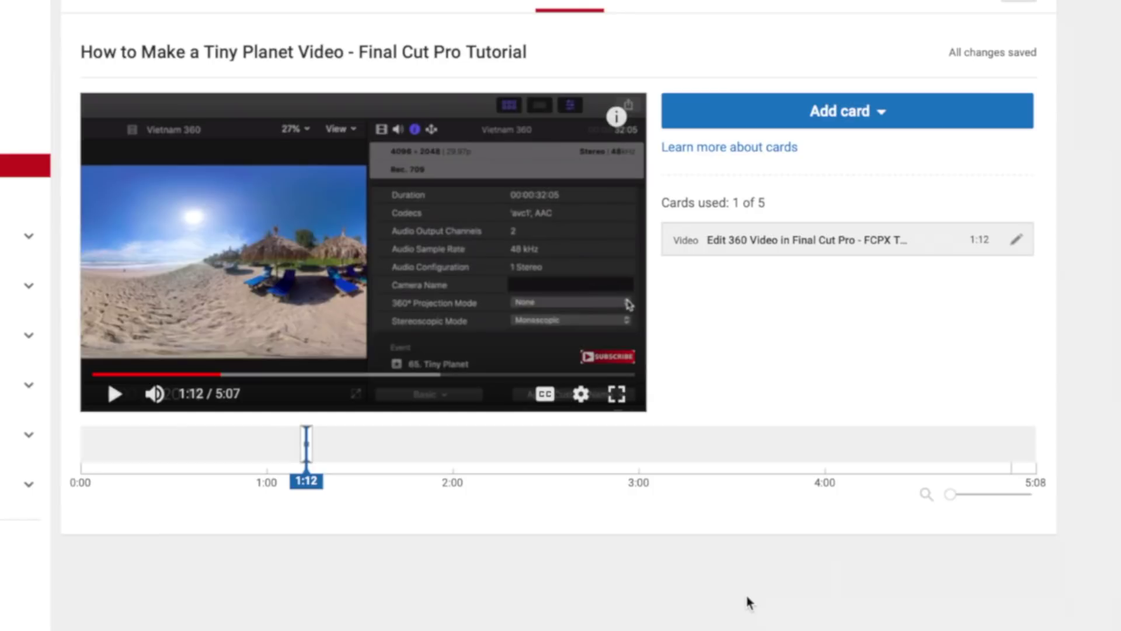
Replay the video from 1:05 to 1:14 to check the card, then list card types.
{"action": "left_click", "coordinate": [283, 454]}
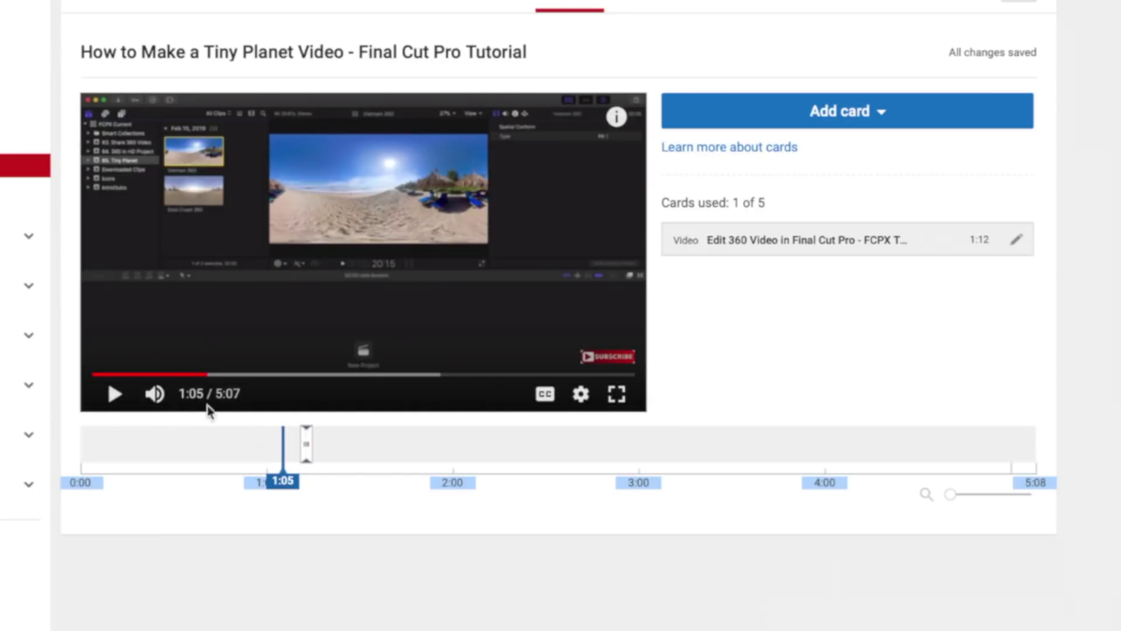
{"action": "left_click", "coordinate": [114, 394]}
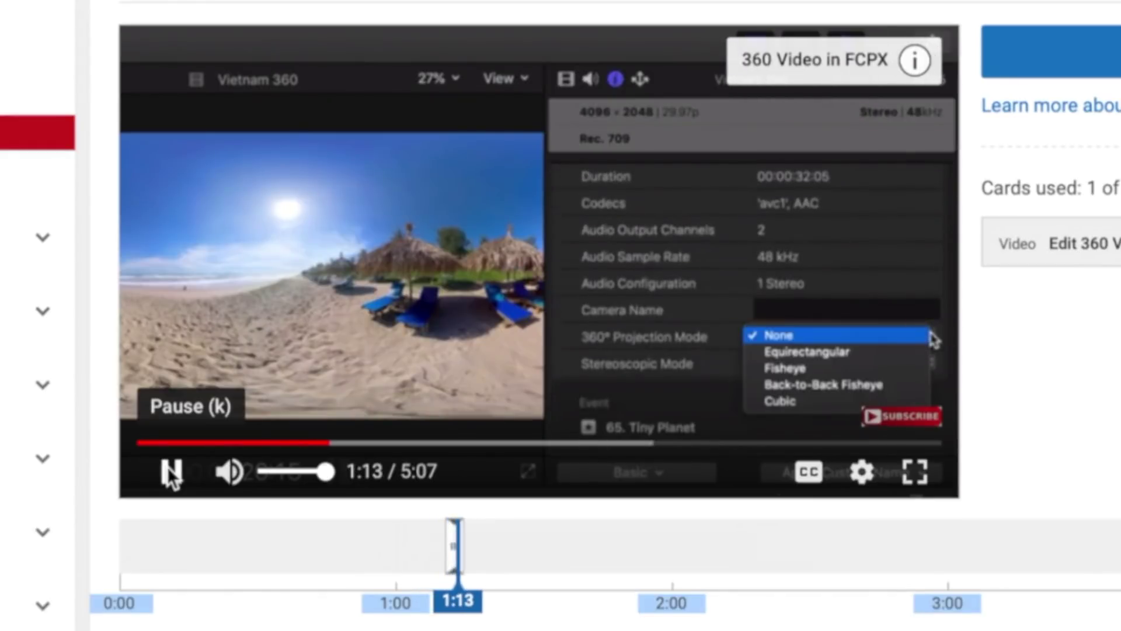
{"action": "left_click", "coordinate": [170, 472]}
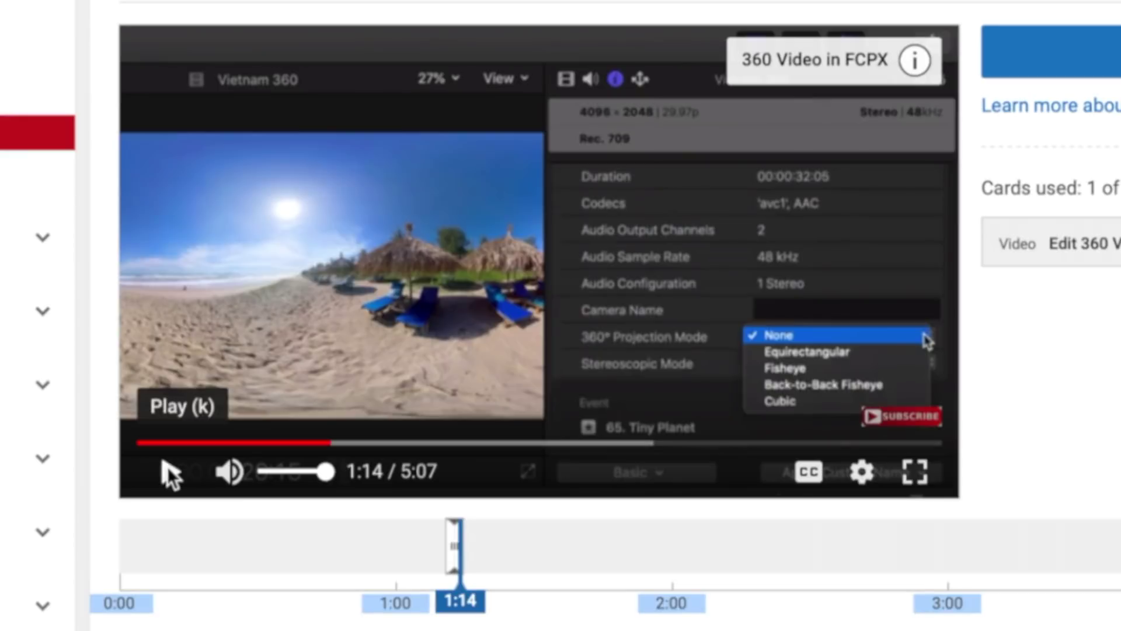
{"action": "left_click", "coordinate": [826, 197]}
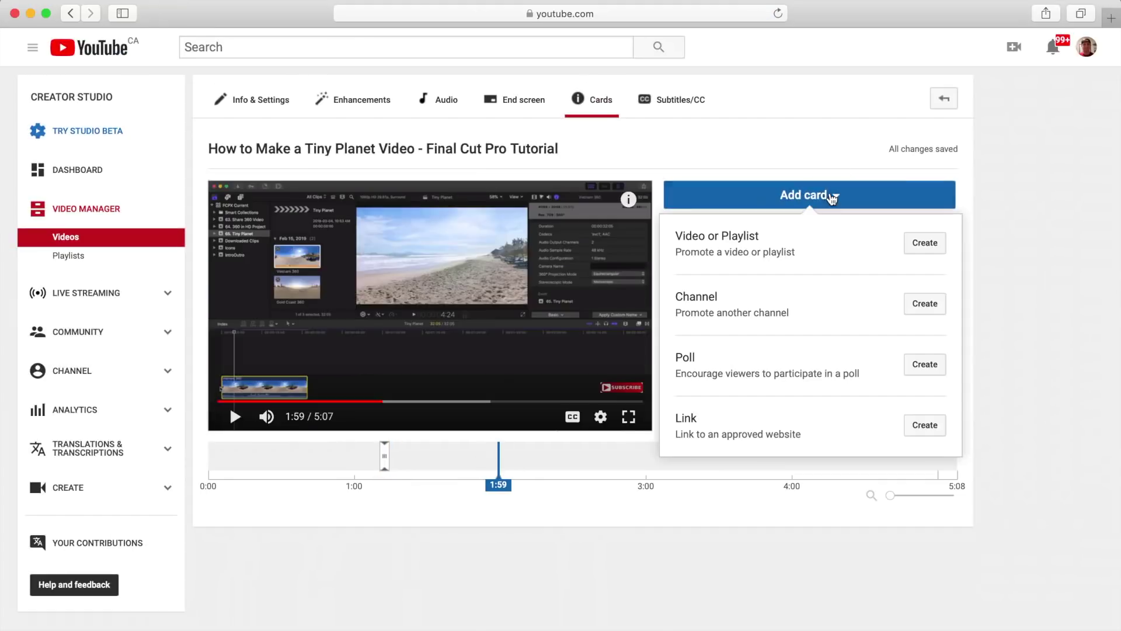
Create a 1:59 video card with teaser 'Edit 360 Video in FCPX' and message 'More 360 Video Tutorials'.
{"action": "left_click", "coordinate": [924, 243]}
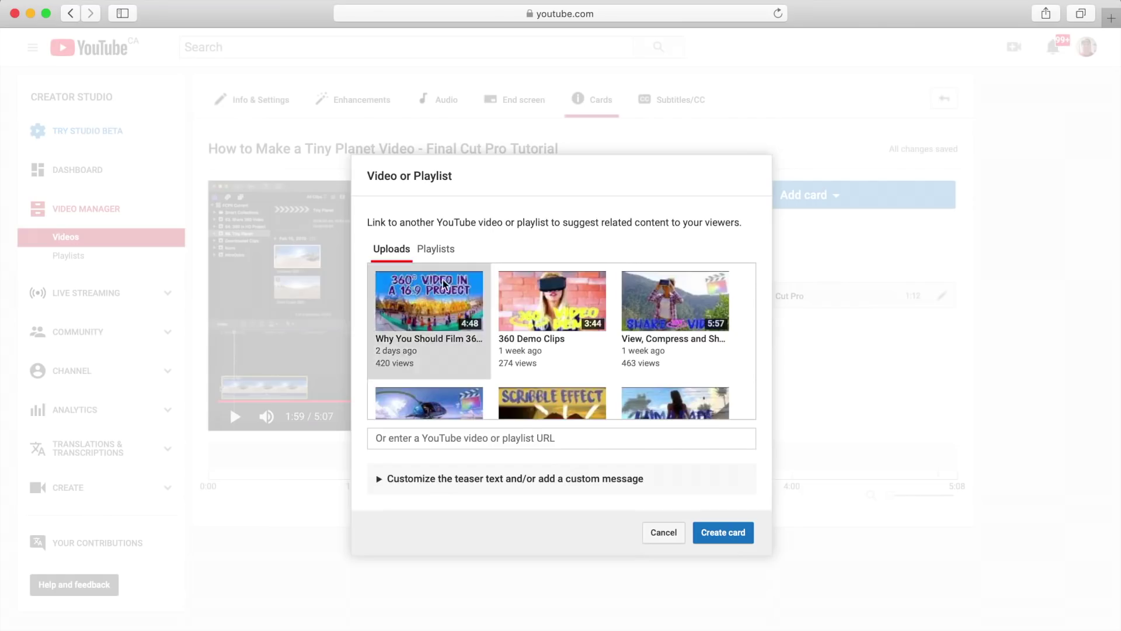
{"action": "left_click", "coordinate": [595, 473]}
{"action": "type", "text": "Edit 360 Video in FCPX"}
{"action": "left_click", "coordinate": [386, 476]}
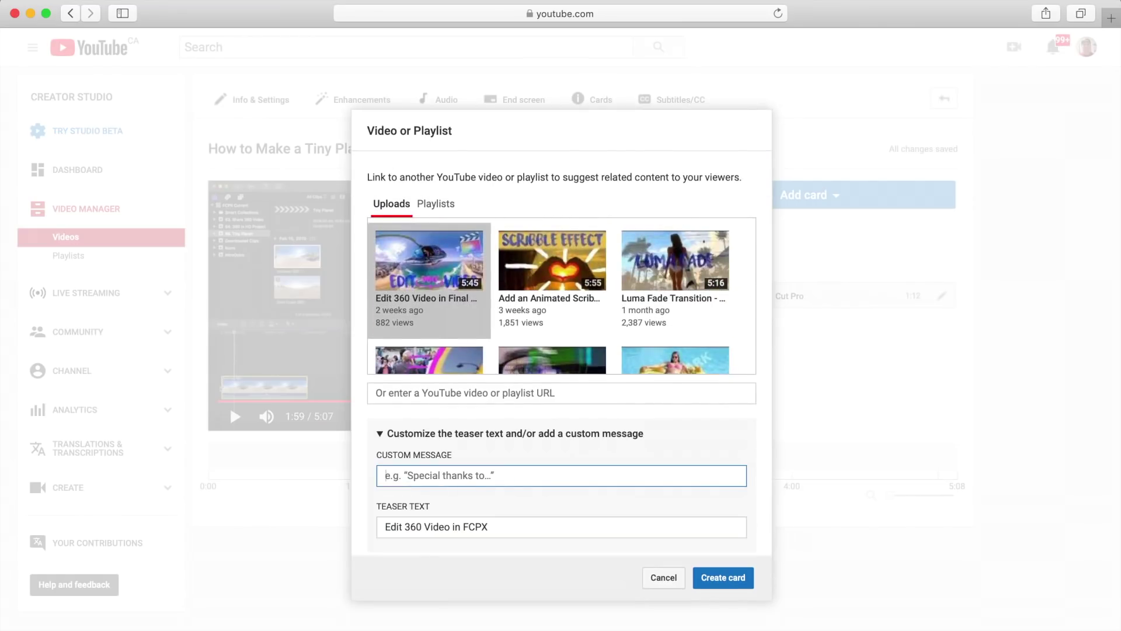
{"action": "type", "text": "More 360 video"}
{"action": "key", "text": "BackSpace"}
{"action": "key", "text": "BackSpace"}
{"action": "key", "text": "BackSpace"}
{"action": "key", "text": "BackSpace"}
{"action": "key", "text": "BackSpace"}
{"action": "type", "text": "Video Tutorials"}
{"action": "left_click", "coordinate": [723, 577]}
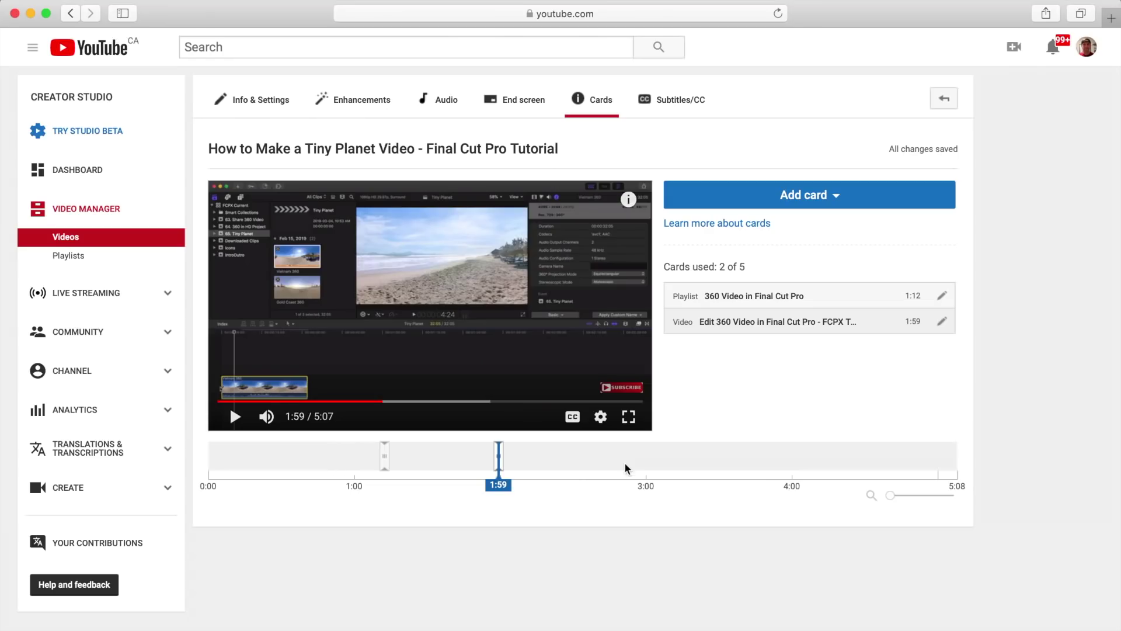
Create a 3:53 Keyframing and Masking playlist card, teaser 'Keyframing in FCPX', message 'Learn how to keyframe vid'.
{"action": "left_click", "coordinate": [625, 467]}
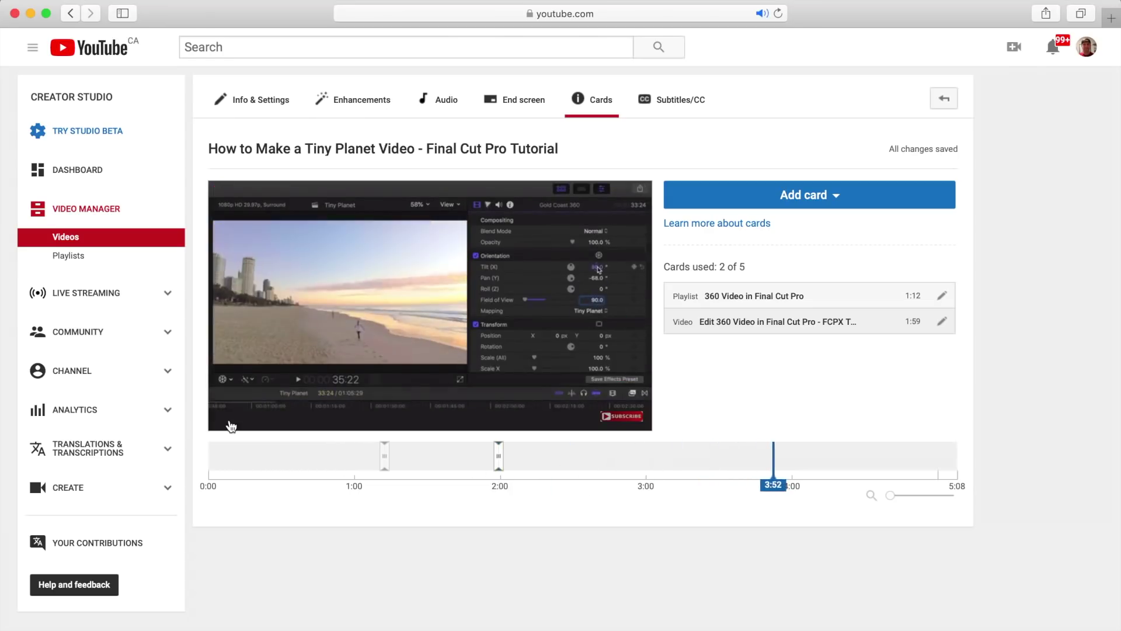
{"action": "left_click", "coordinate": [809, 194]}
{"action": "left_click", "coordinate": [923, 243]}
{"action": "left_click", "coordinate": [675, 269]}
{"action": "left_click", "coordinate": [513, 475]}
{"action": "type", "text": "Key"}
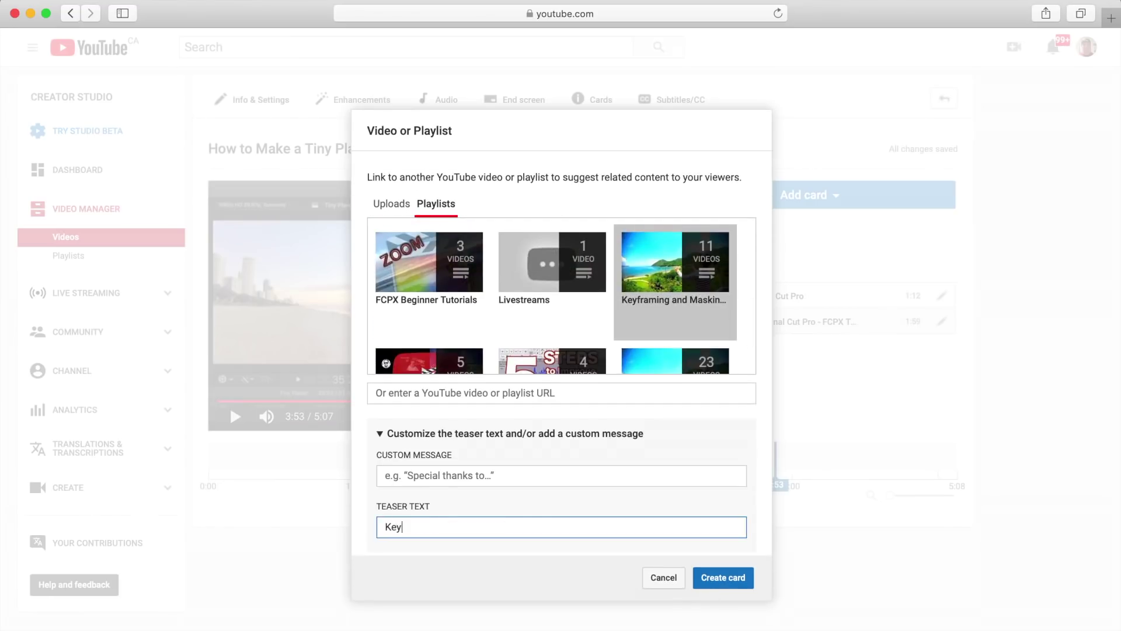
{"action": "type", "text": "framing in FCPX"}
{"action": "key", "text": "shift+Tab"}
{"action": "type", "text": "Learn how to keyframe vid"}
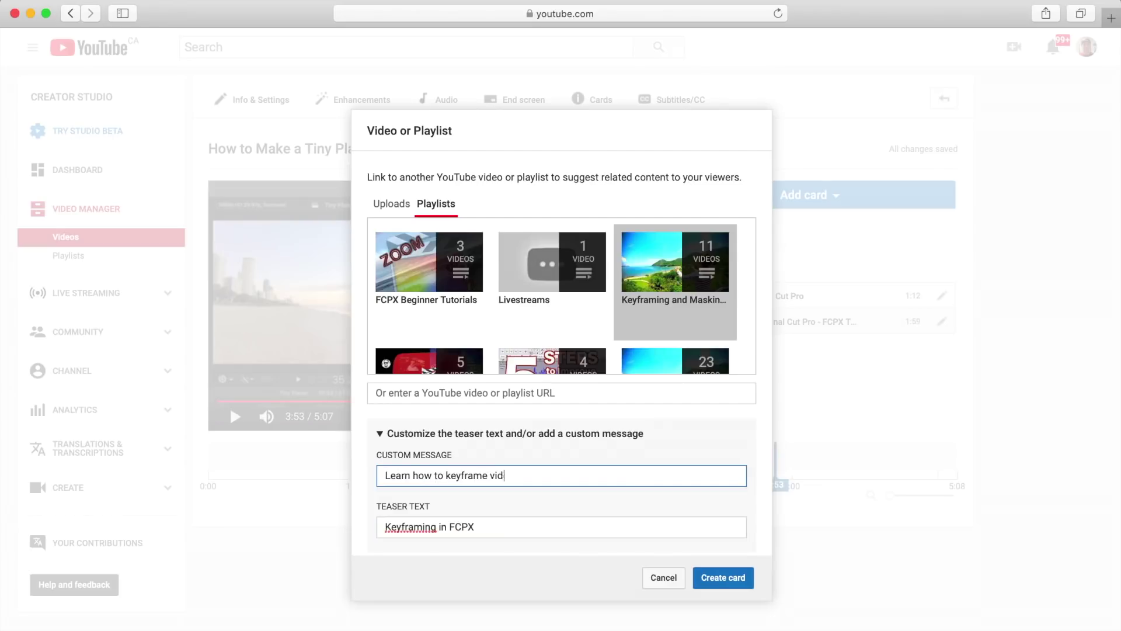
{"action": "left_click", "coordinate": [722, 578]}
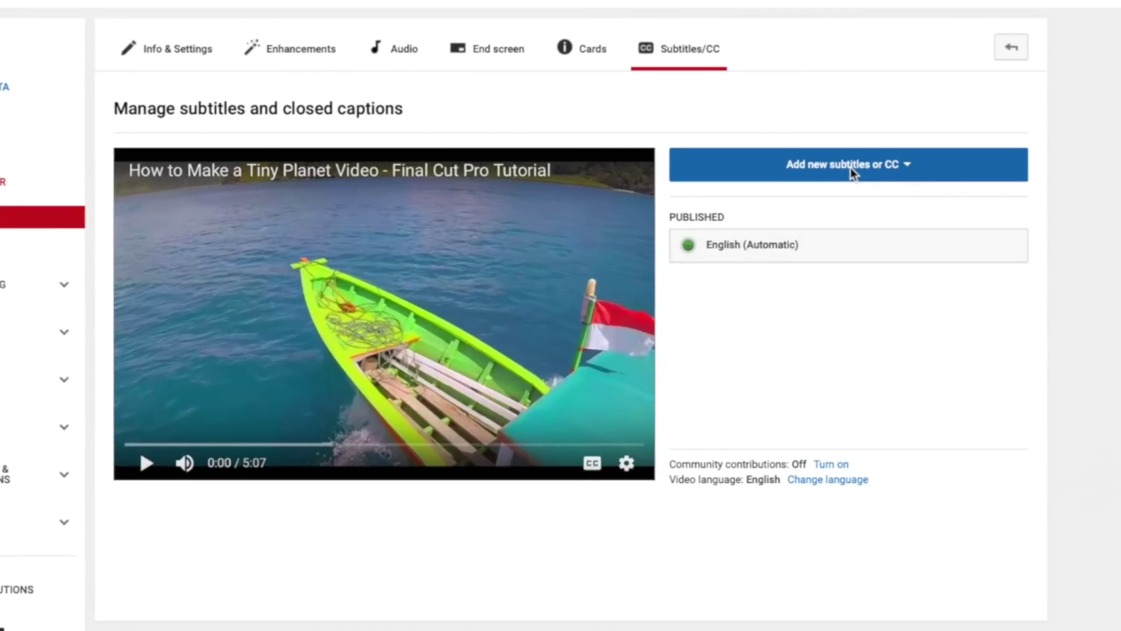
Upload the Tiny Planet transcript file as new English subtitles.
{"action": "mouse_move", "coordinate": [690, 259]}
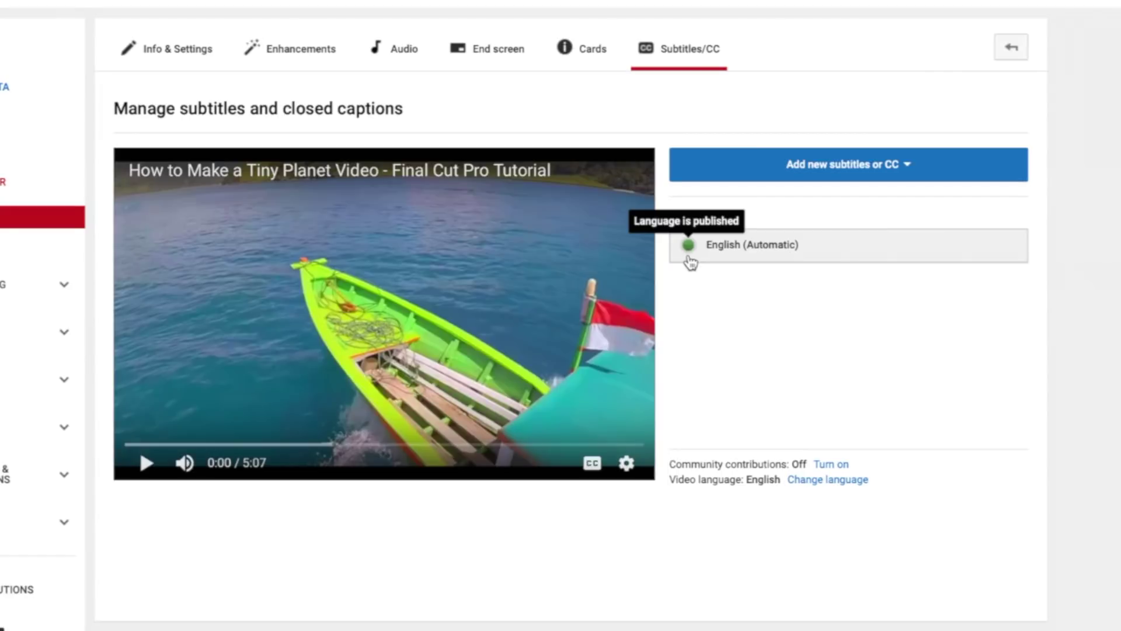
{"action": "left_click", "coordinate": [854, 176]}
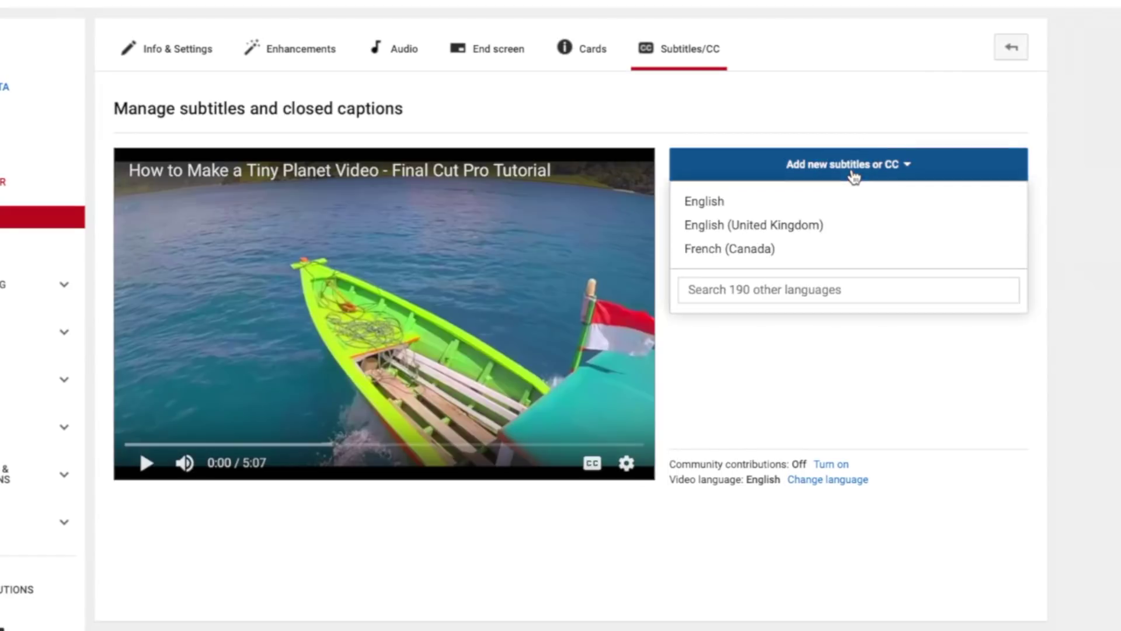
{"action": "left_click", "coordinate": [794, 204]}
{"action": "left_click", "coordinate": [821, 242]}
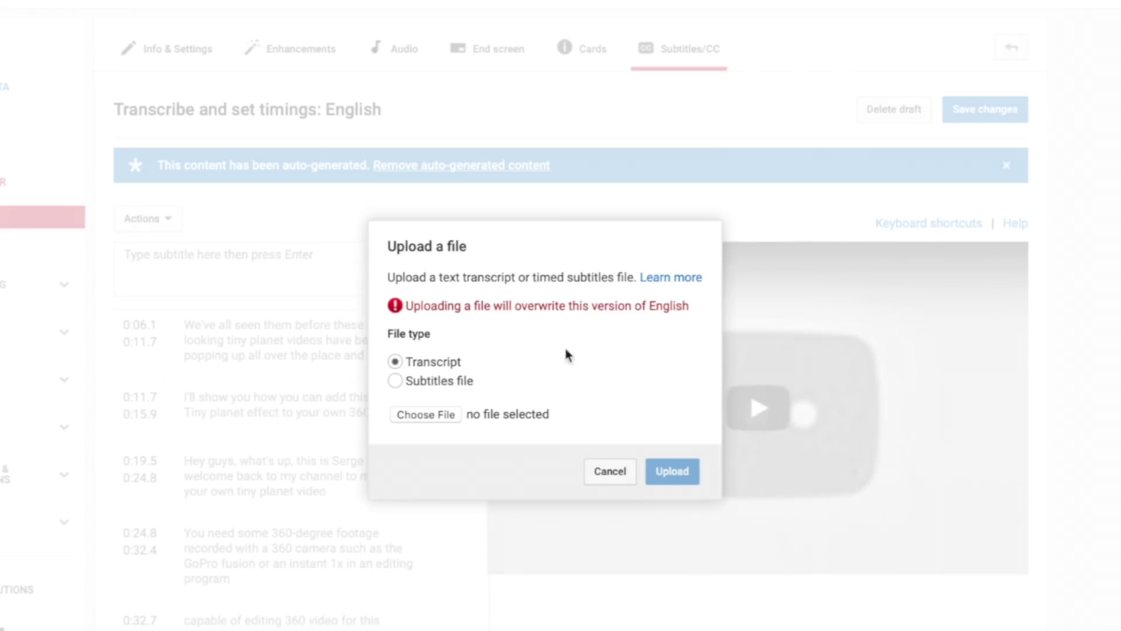
{"action": "left_click", "coordinate": [412, 419]}
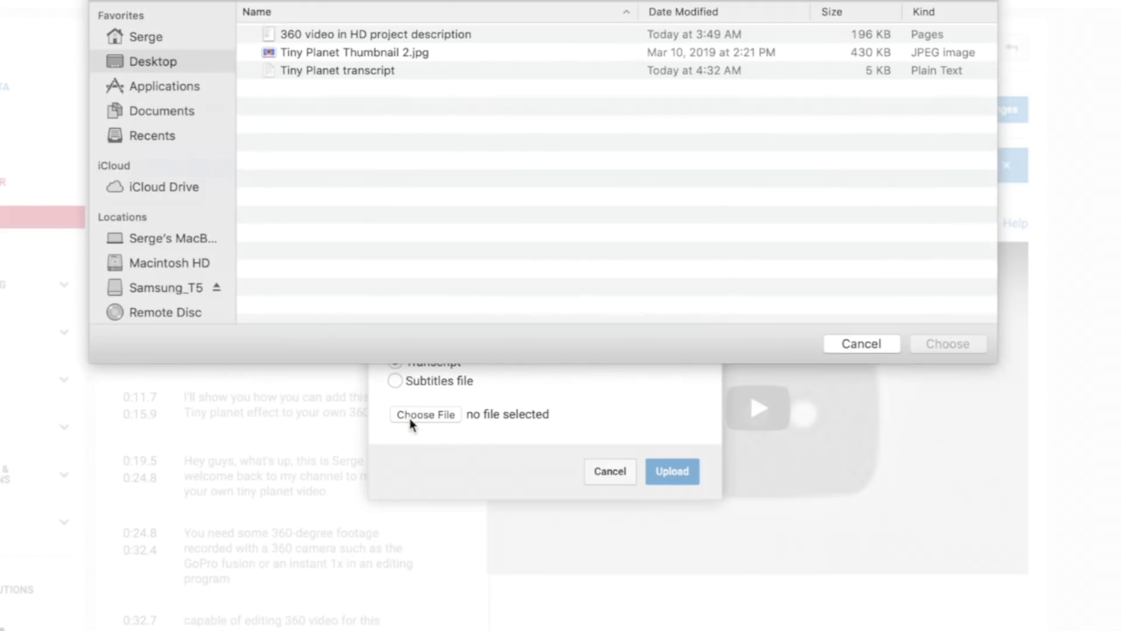
{"action": "left_click", "coordinate": [374, 73]}
{"action": "left_click", "coordinate": [921, 344]}
{"action": "left_click", "coordinate": [658, 474]}
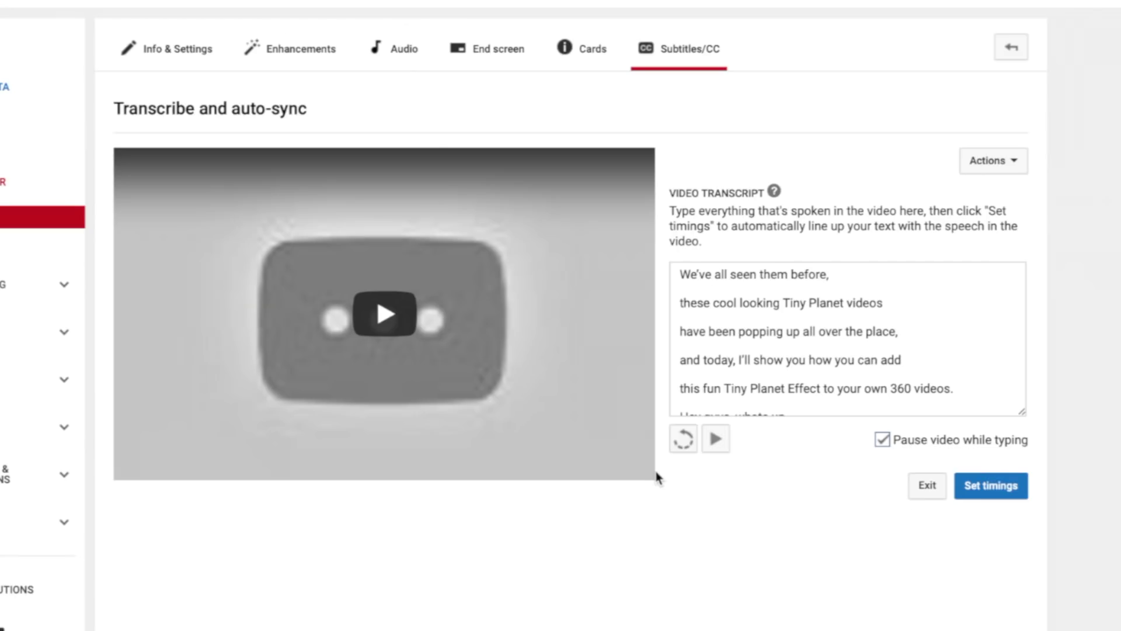
Auto-set the transcript timings, then delete the English (Automatic) subtitle draft.
{"action": "left_click", "coordinate": [1004, 500]}
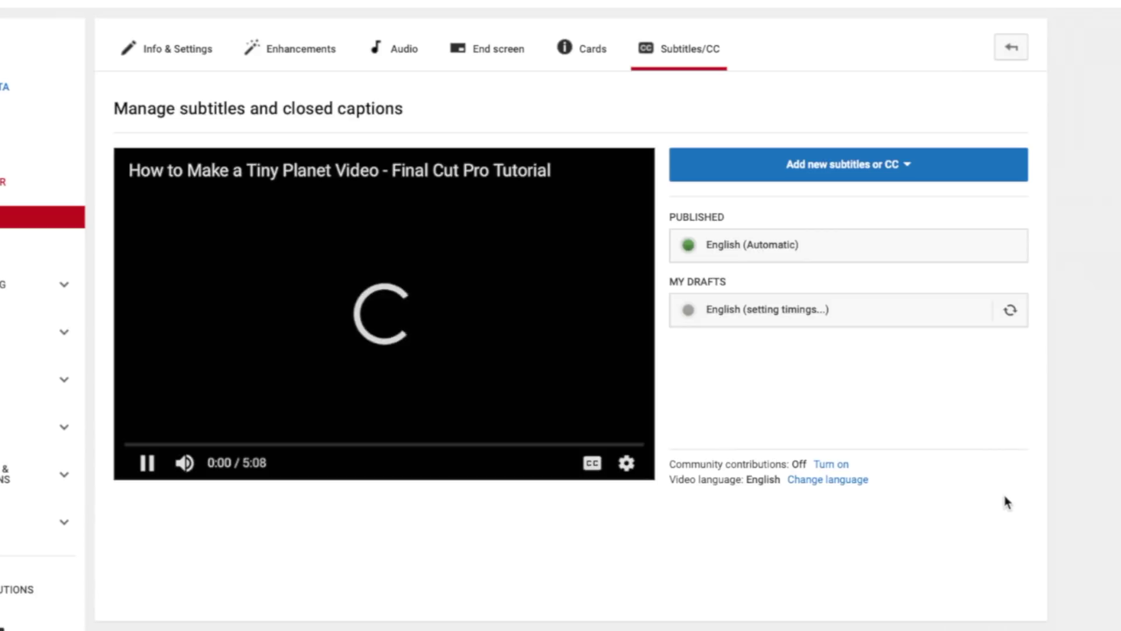
{"action": "left_click", "coordinate": [801, 246]}
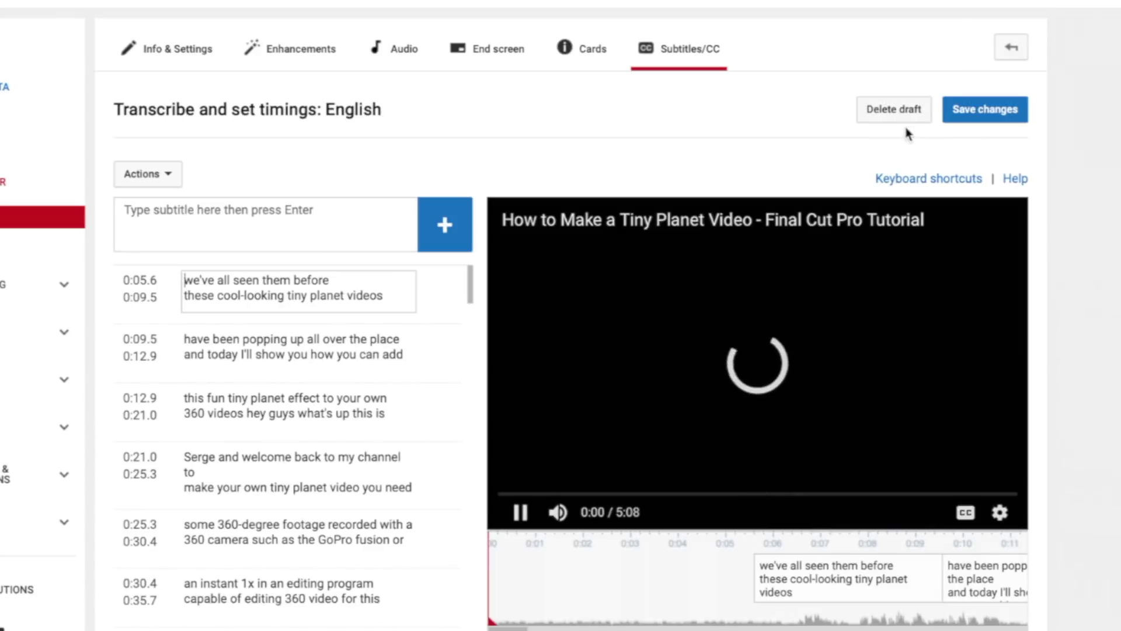
{"action": "left_click", "coordinate": [898, 119]}
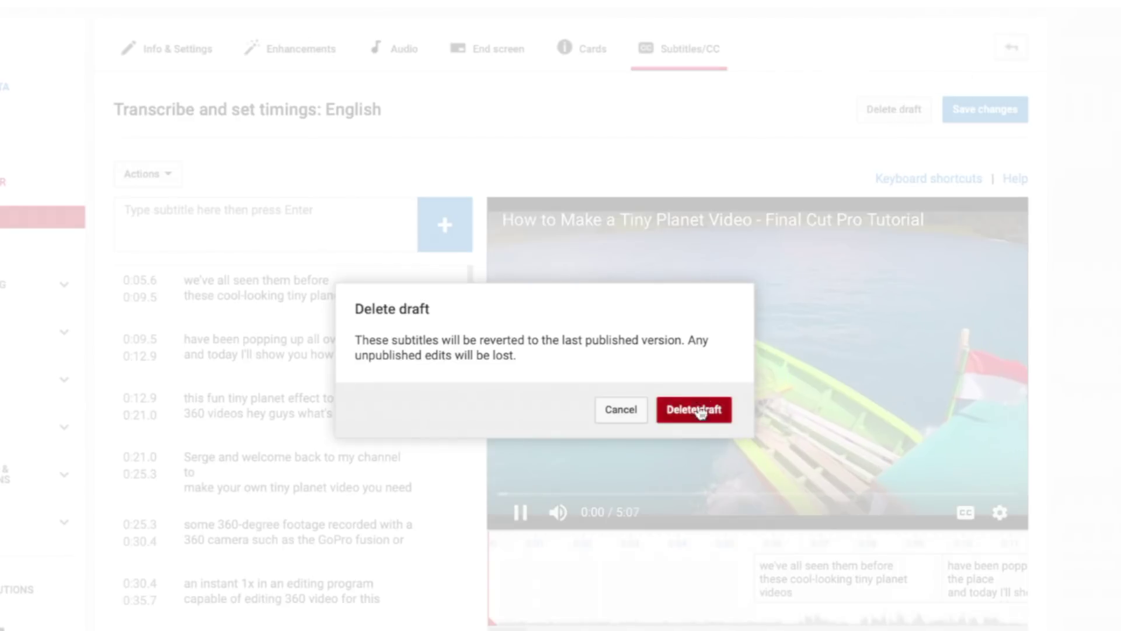
{"action": "left_click", "coordinate": [696, 409]}
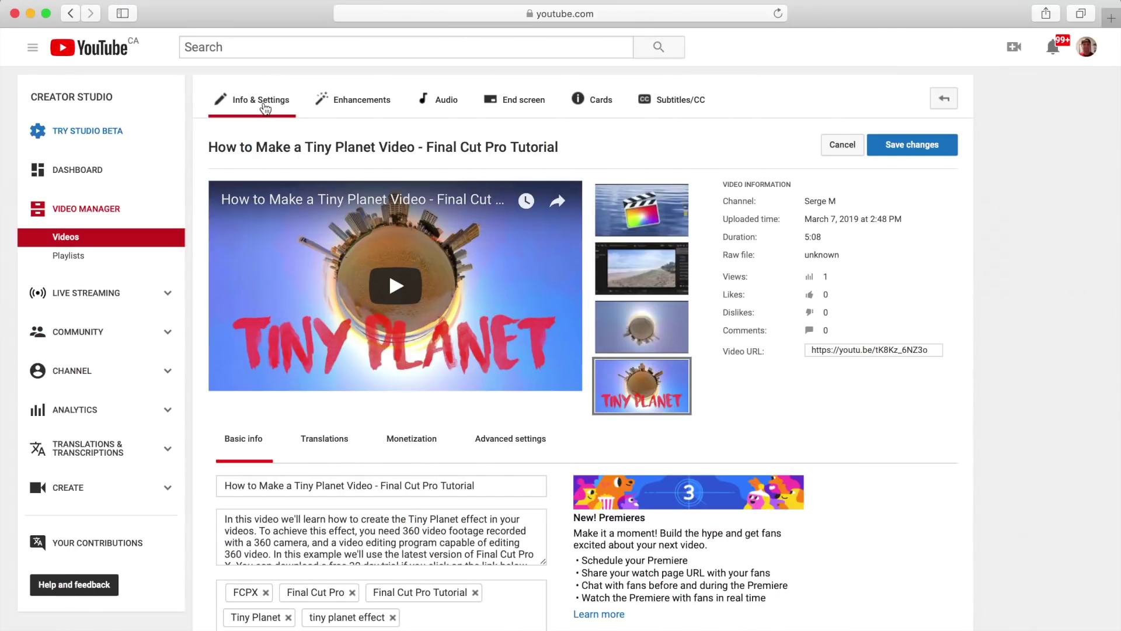
Append '#FCPX #FinalCutPro #TinyPlanet' on a new line below the description links and save.
{"action": "scroll", "coordinate": [499, 259], "scroll_direction": "down", "scroll_amount": 6}
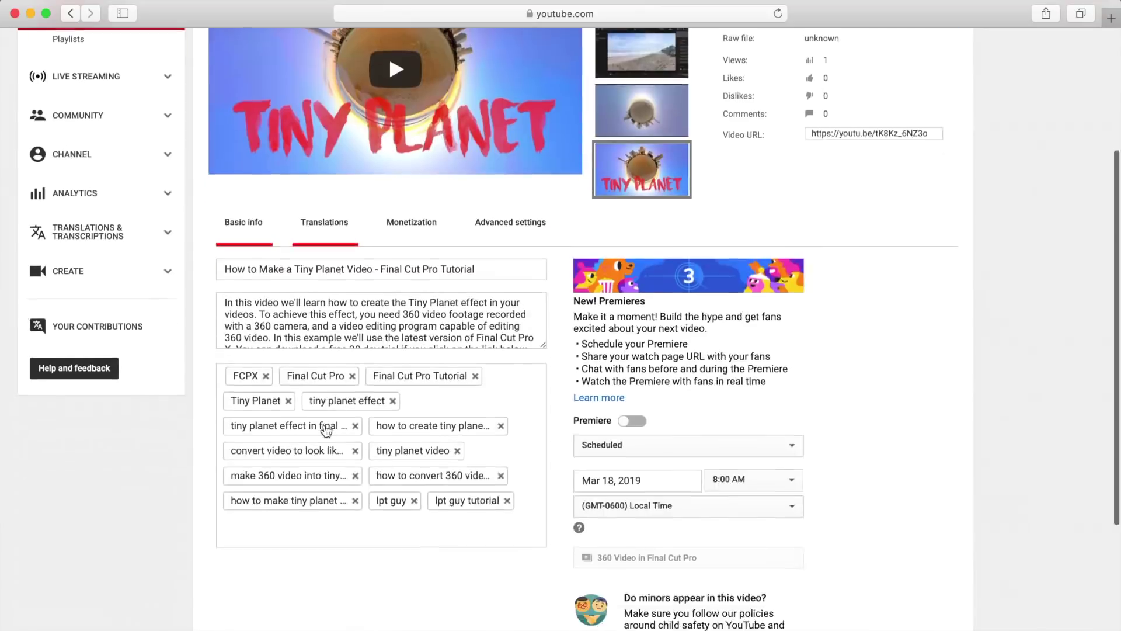
{"action": "left_click_drag", "start_coordinate": [544, 197], "coordinate": [529, 422]}
{"action": "scroll", "coordinate": [415, 269], "scroll_direction": "down", "scroll_amount": 10}
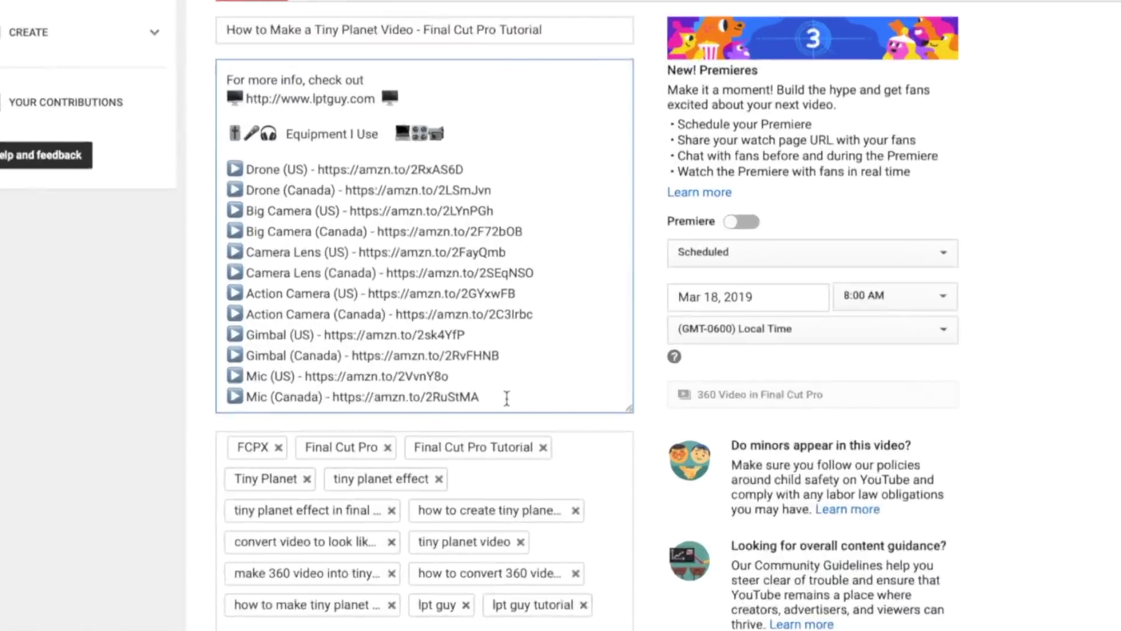
{"action": "left_click", "coordinate": [507, 398]}
{"action": "key", "text": "Return"}
{"action": "type", "text": "#FCPX #FinalCutPro #TinyPlanet"}
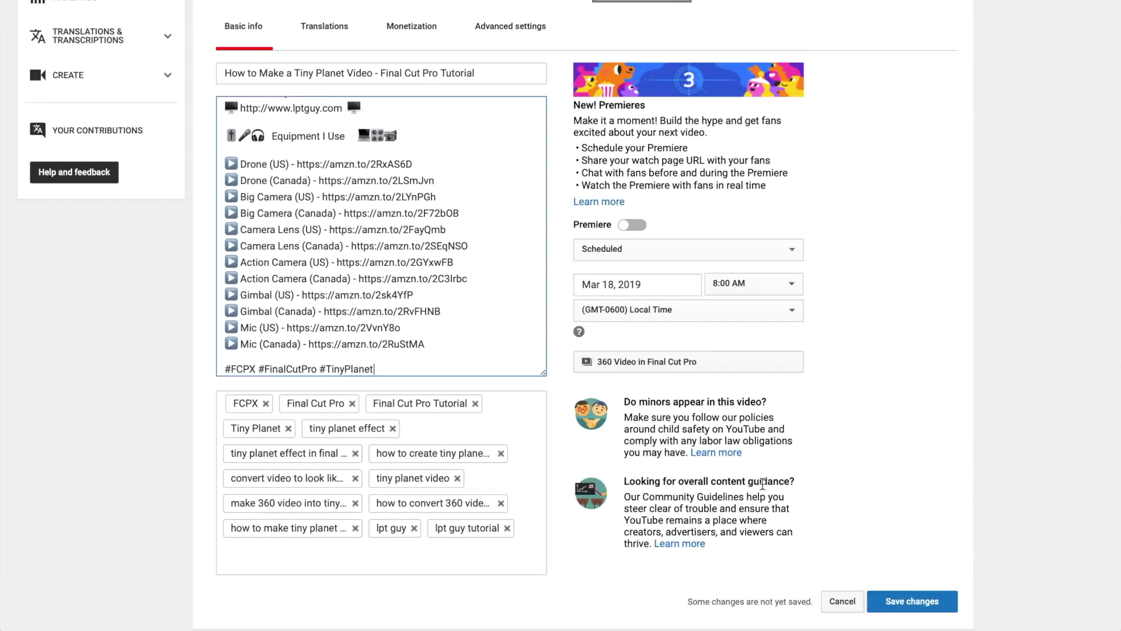
{"action": "left_click", "coordinate": [917, 602]}
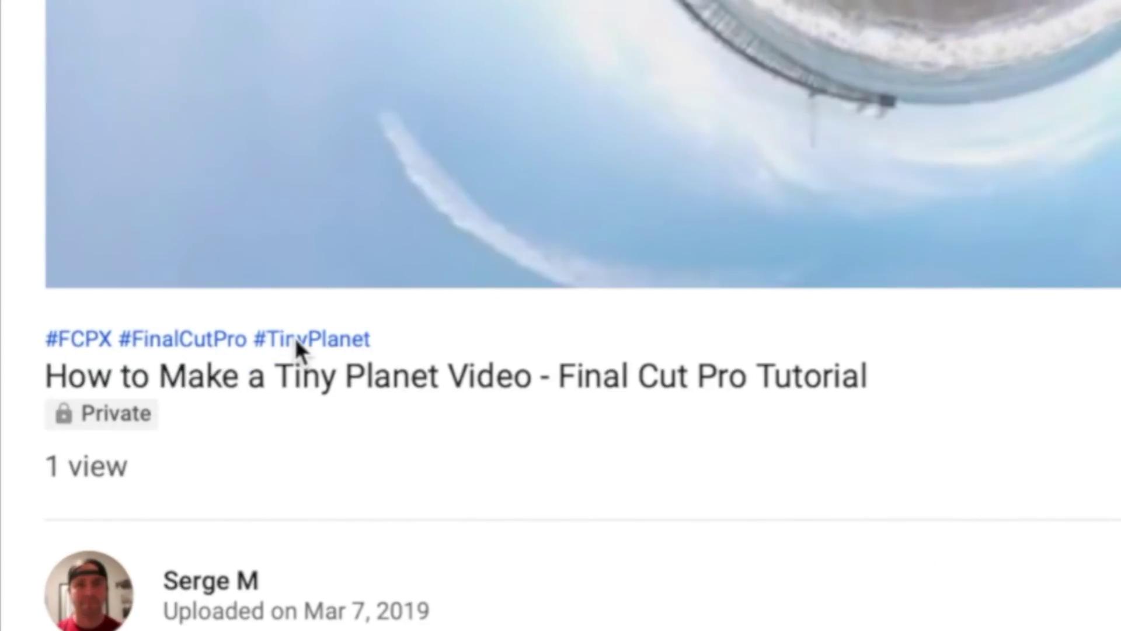
Follow the #TinyPlanet hashtag above the title and browse the matching videos.
{"action": "left_click", "coordinate": [297, 340]}
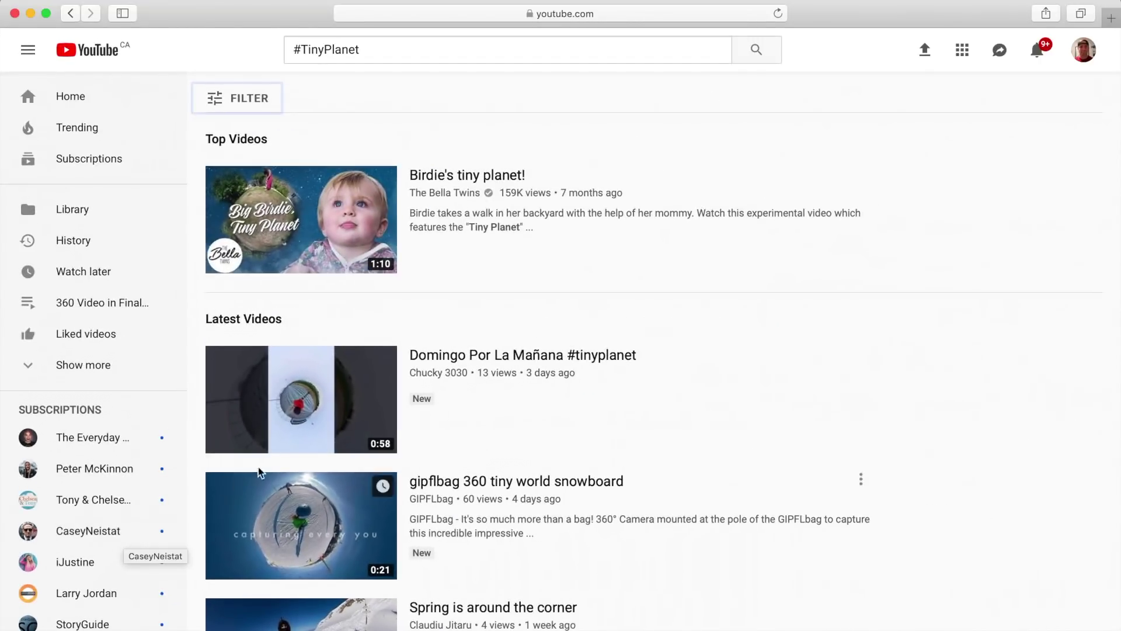
{"action": "scroll", "coordinate": [415, 386], "scroll_direction": "down", "scroll_amount": 2}
{"action": "scroll", "coordinate": [415, 385], "scroll_direction": "down", "scroll_amount": 7}
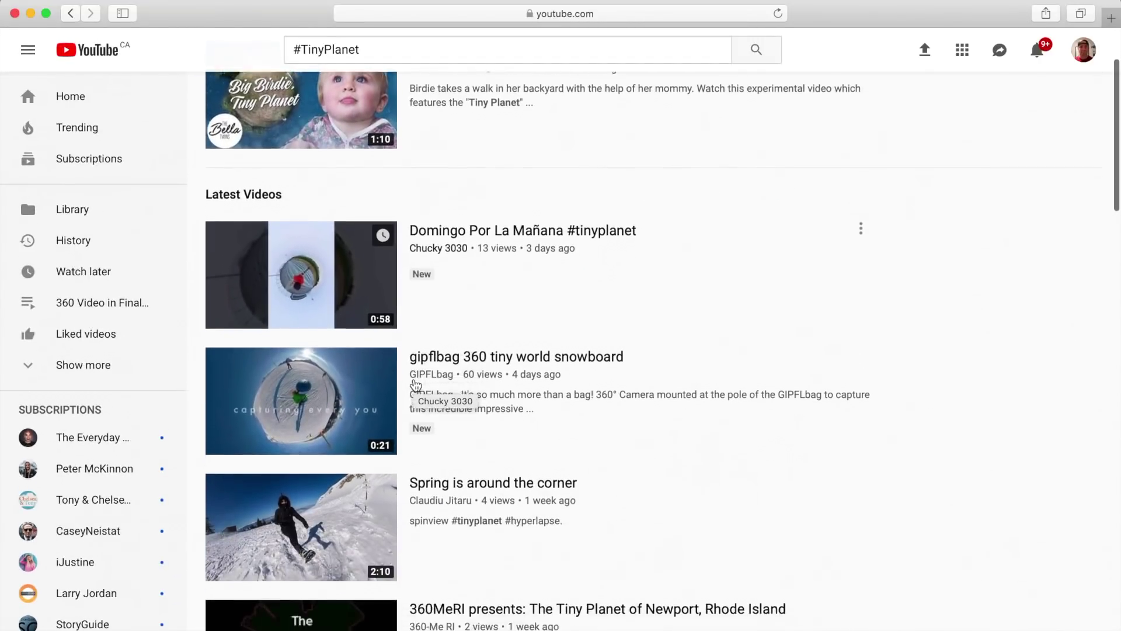
{"action": "scroll", "coordinate": [415, 386], "scroll_direction": "down", "scroll_amount": 3}
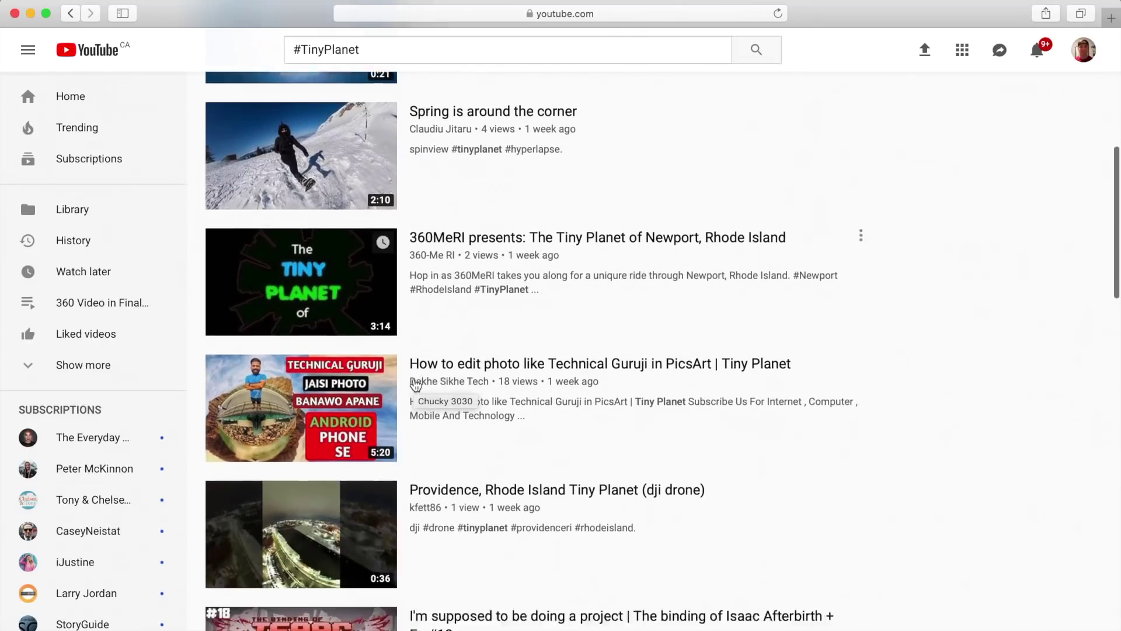